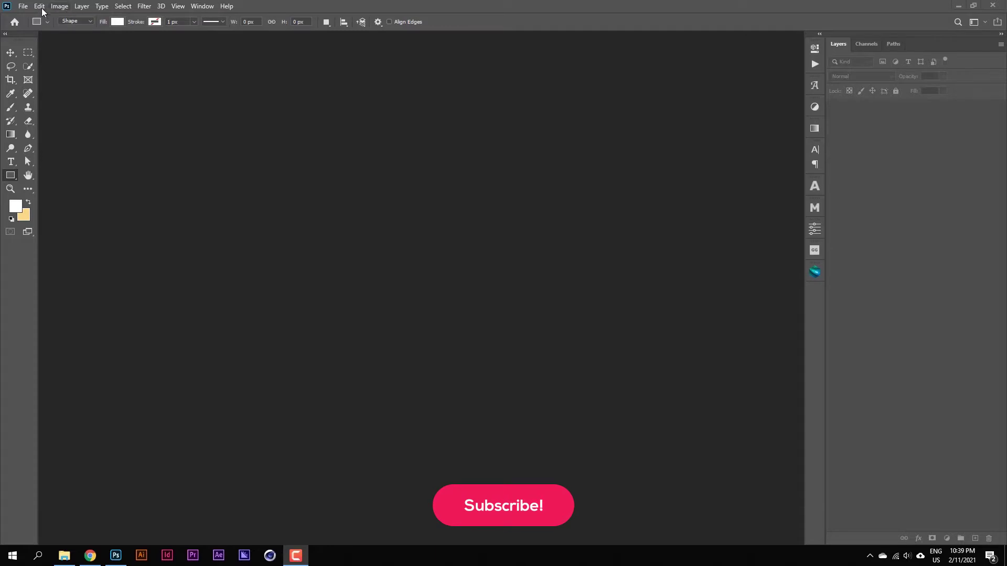
Step: Create a new 2000 × 2000 px document with a white background
left_click(23, 6)
left_click(26, 18)
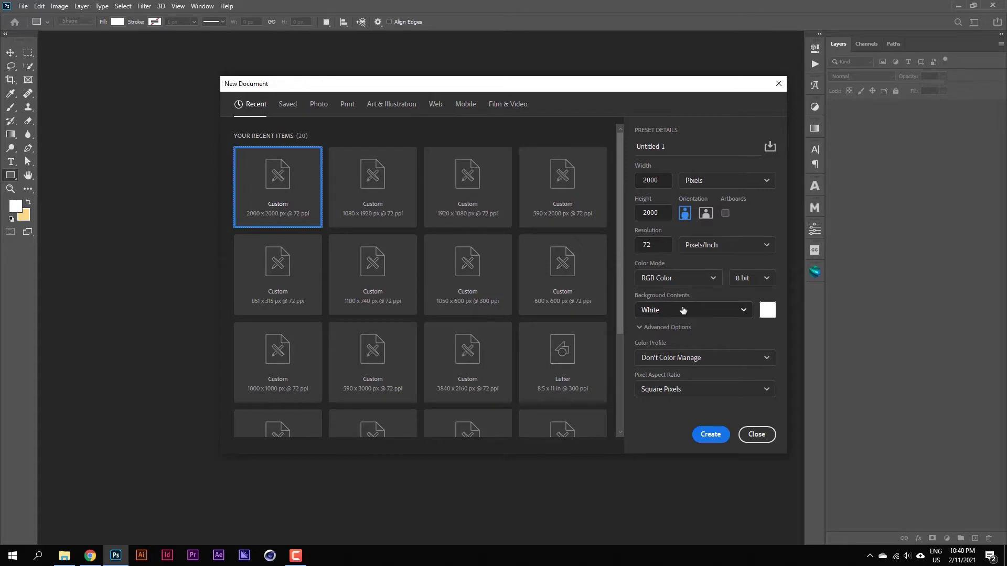
left_click(710, 435)
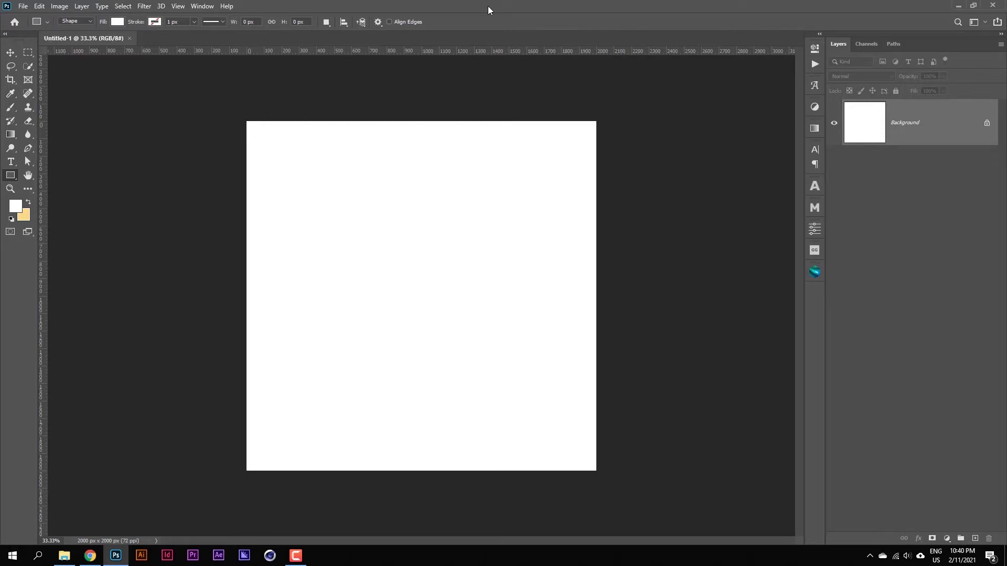
Step: Drag guides onto the left, top, bottom and right edges of the canvas
left_click_drag(42, 182, 246, 204)
left_click_drag(389, 52, 385, 121)
left_click_drag(377, 49, 359, 471)
left_click_drag(40, 142, 596, 239)
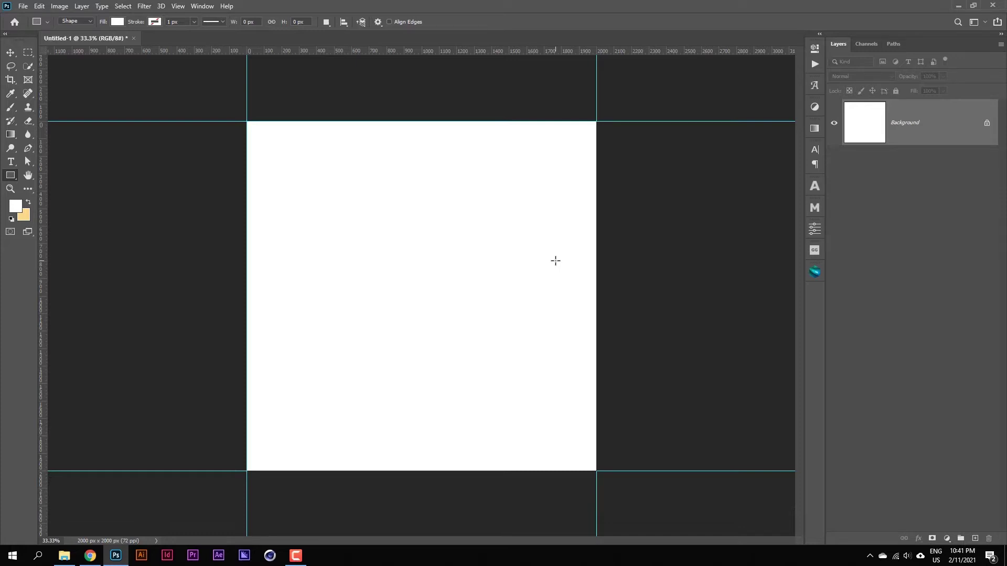
Step: Draw a rectangle covering the whole 2000 × 2000 canvas with the Rectangle Tool
right_click(10, 177)
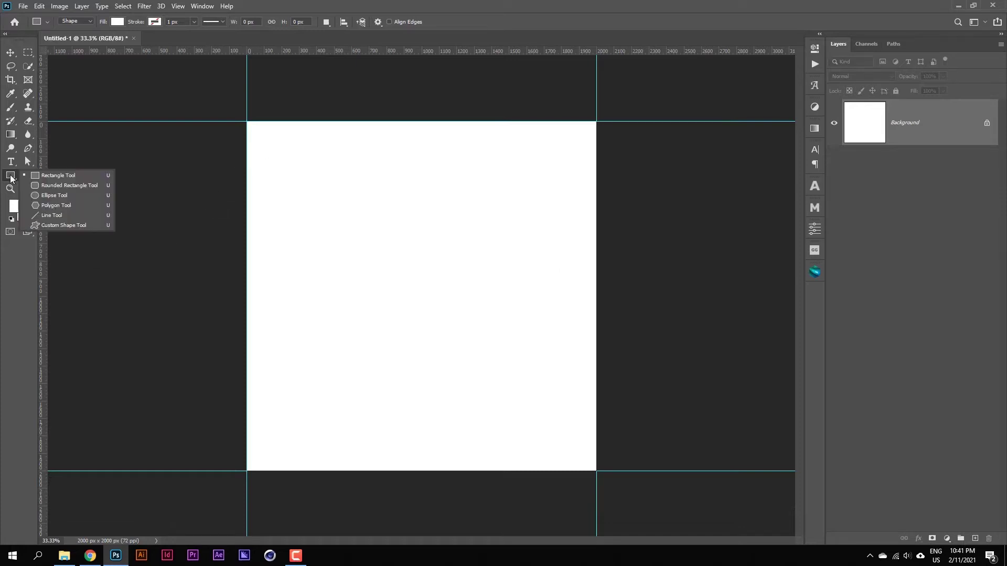
left_click(54, 176)
left_click_drag(247, 121, 595, 469)
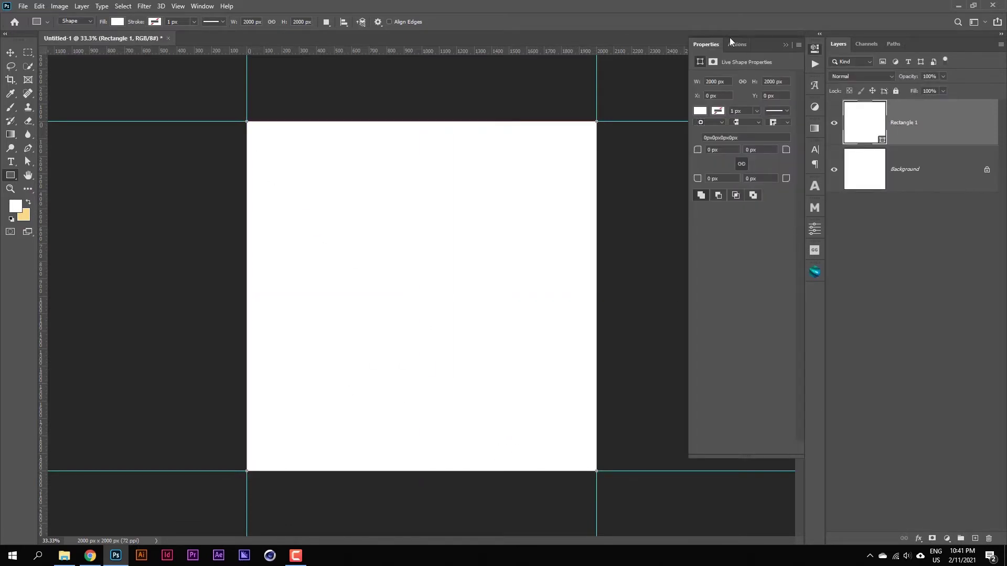
left_click(787, 46)
Step: Delete the Background layer and group Rectangle 1 into a group named BG
left_click(934, 181)
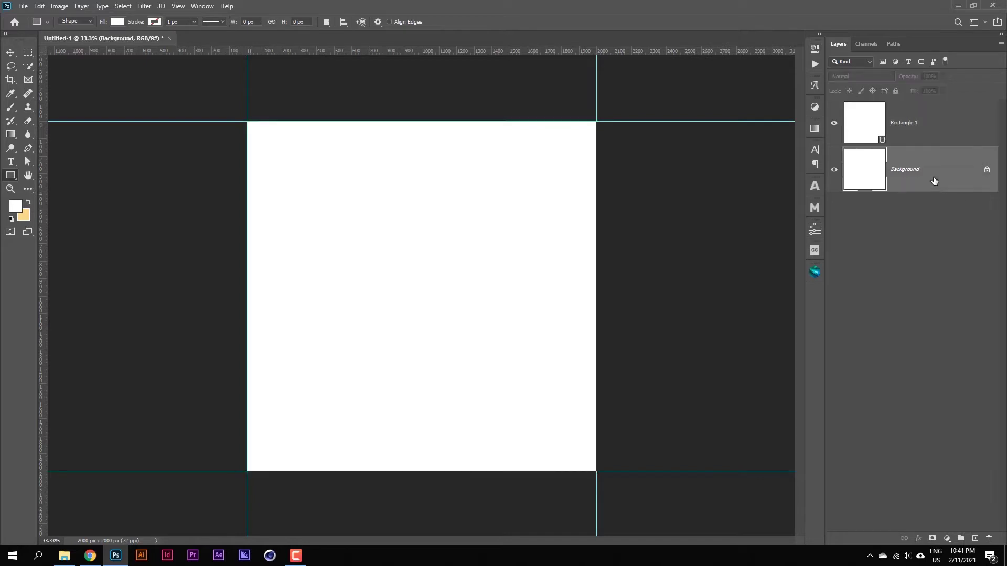
key("Delete")
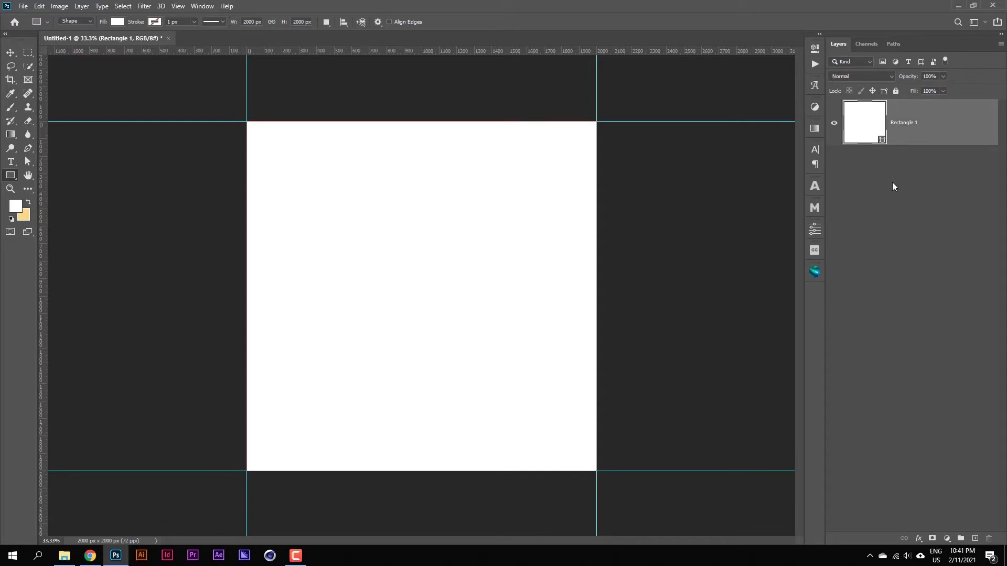
key("ctrl+g")
double_click(873, 106)
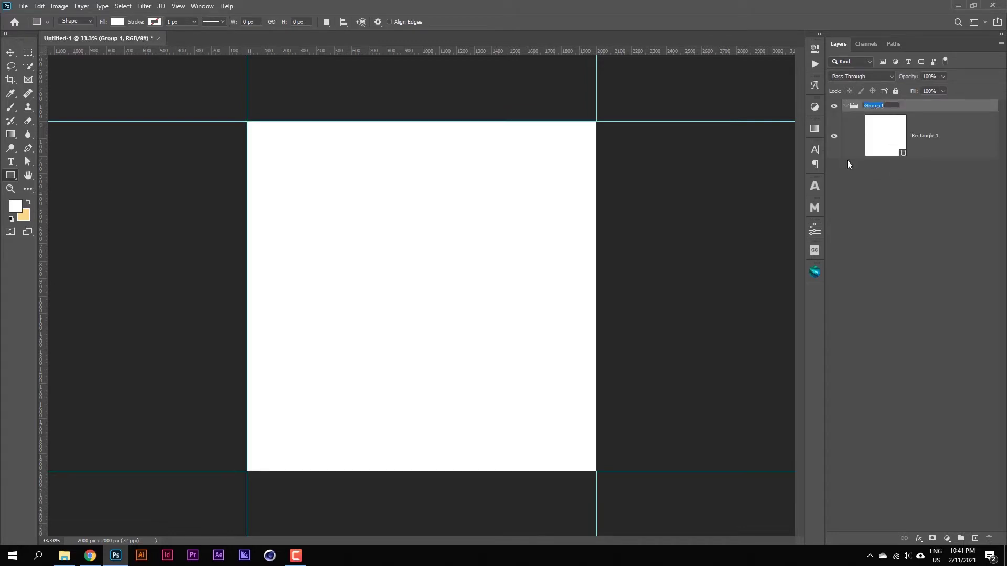
type("BG")
key("Return")
left_click(846, 106)
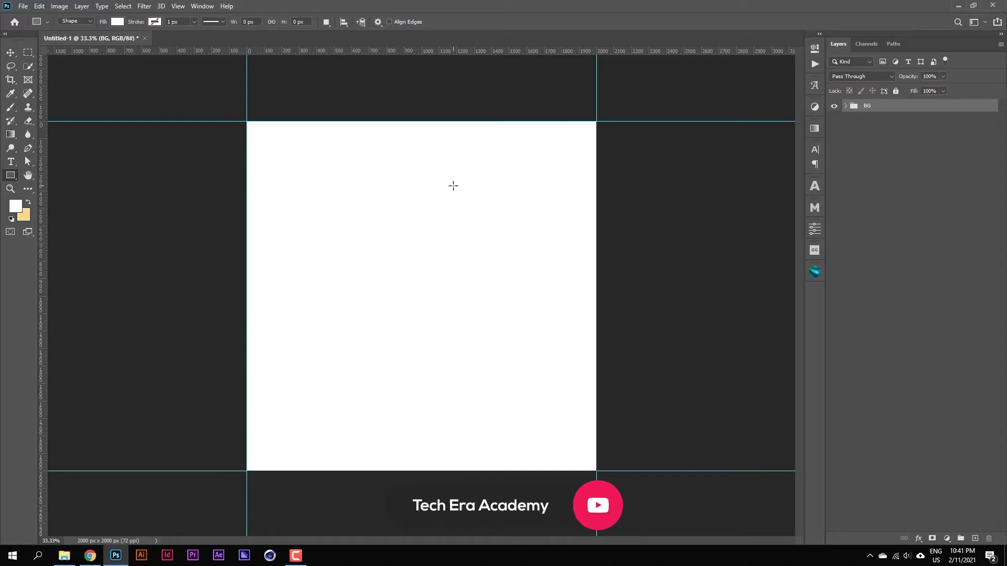
left_click(844, 107)
Step: Add a Gradient Overlay style to Rectangle 1 via Blending Options
left_click(923, 138)
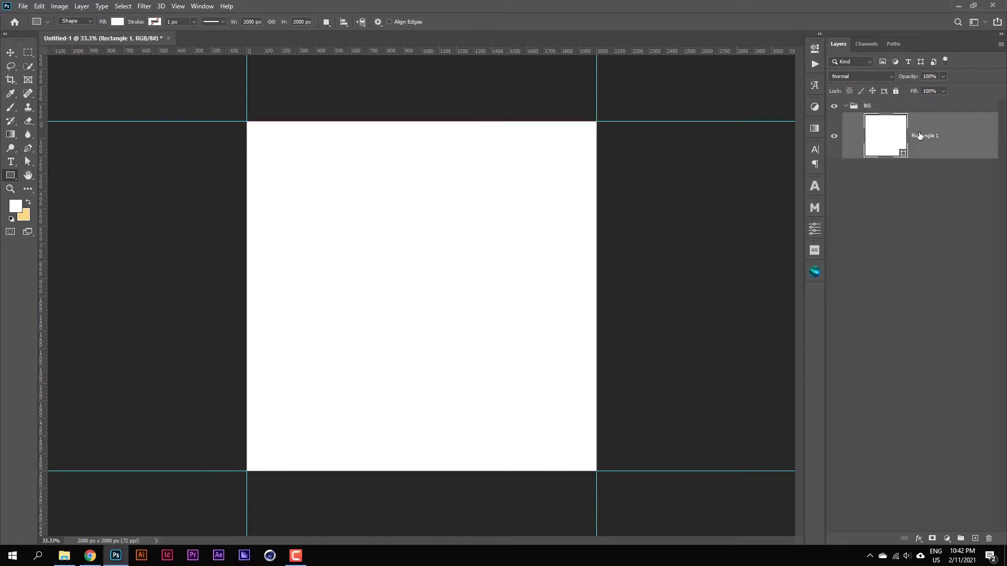
right_click(949, 134)
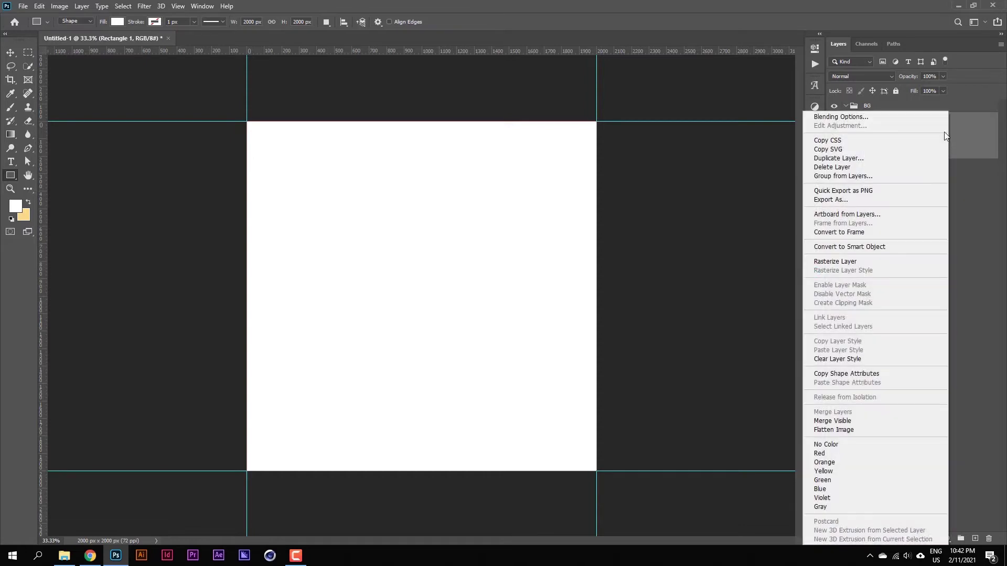
left_click(855, 116)
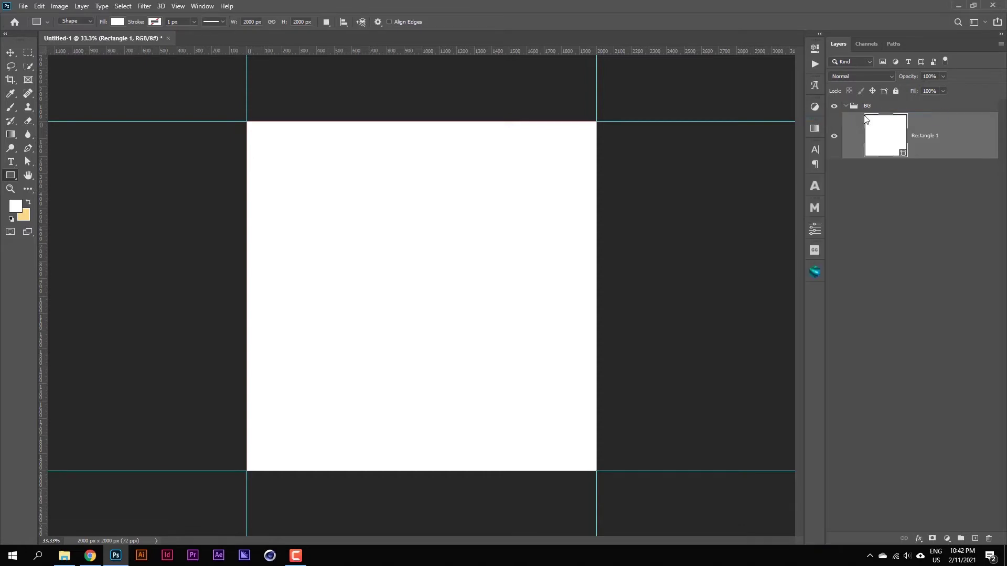
left_click(582, 298)
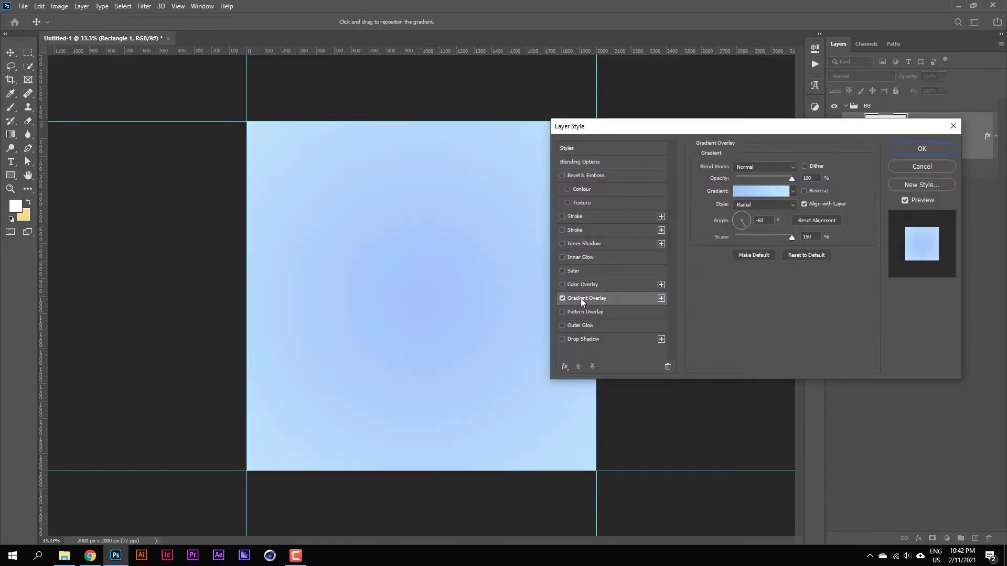
left_click(758, 191)
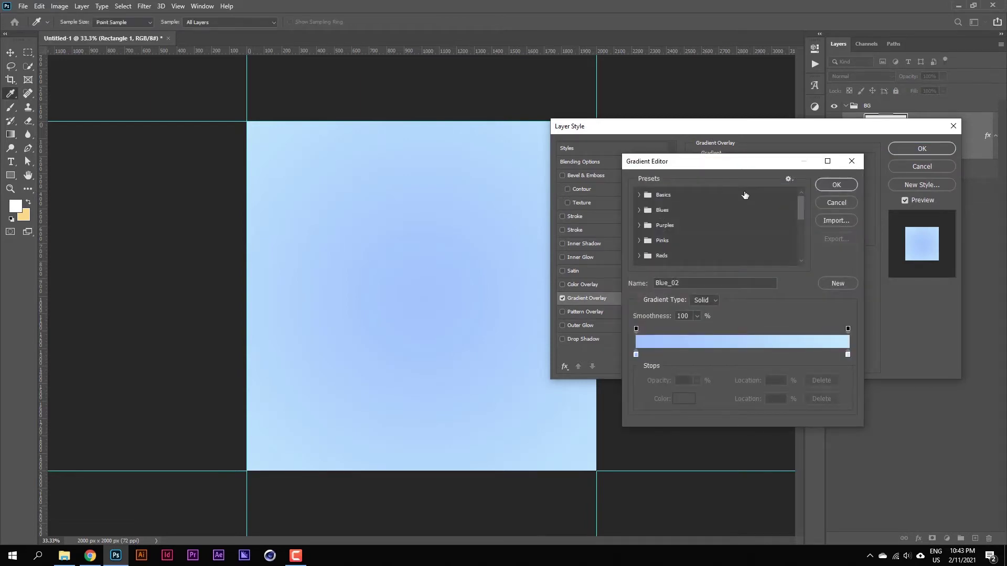
Step: Set the overlay to the Red_01 preset from Reds in Radial style and apply it
scroll(663, 229, "down", 1)
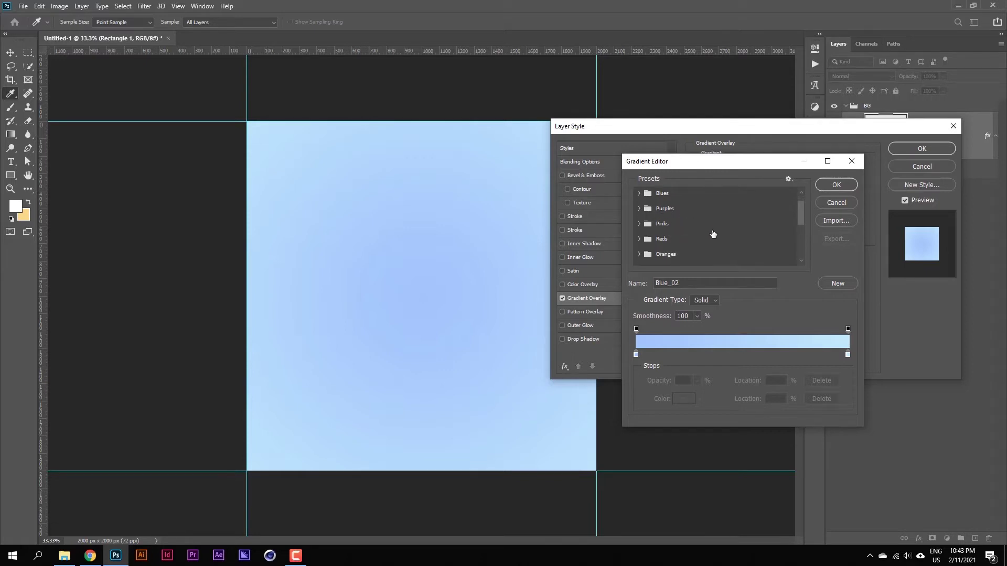
left_click(639, 239)
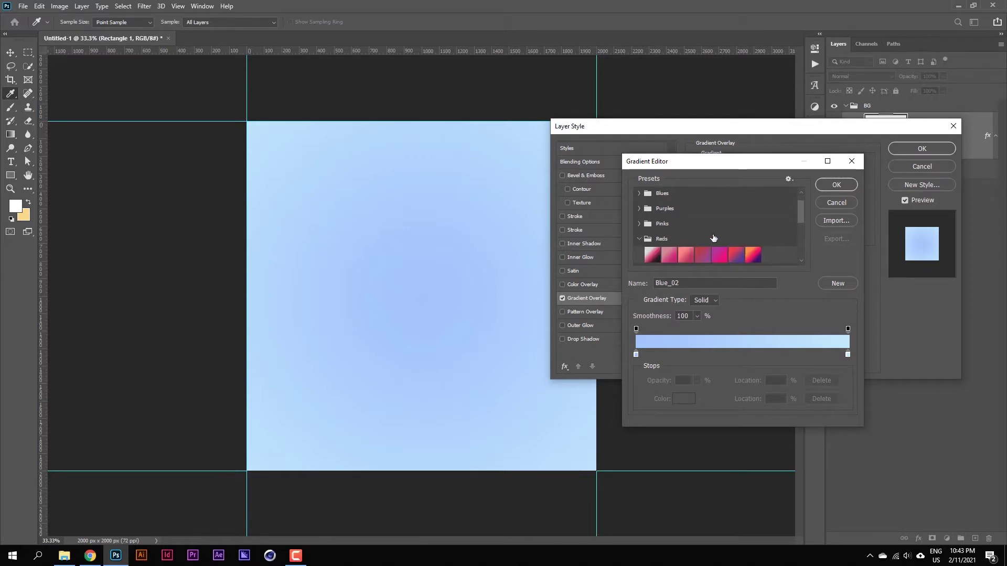
left_click(651, 255)
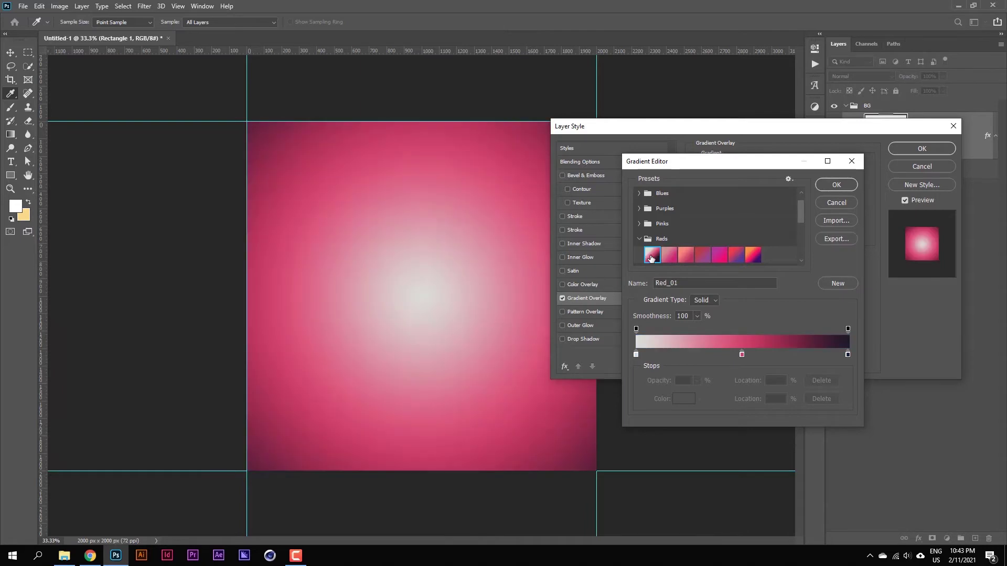
left_click(842, 184)
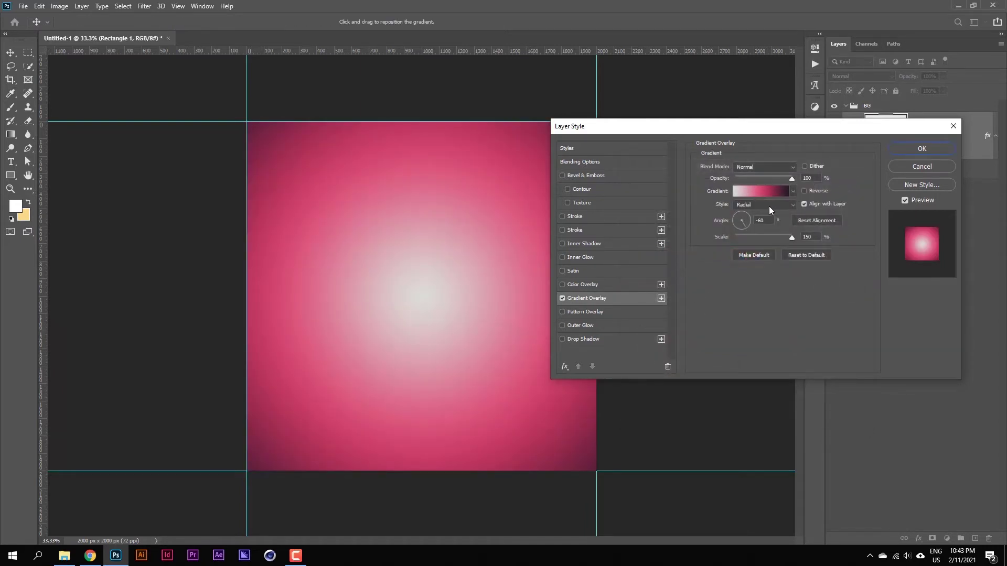
left_click(769, 206)
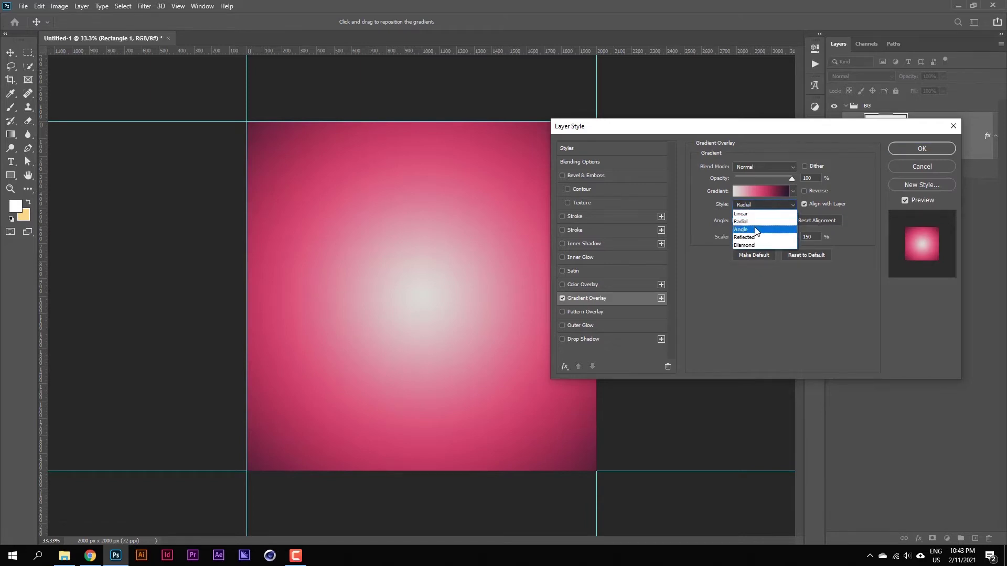
left_click(750, 222)
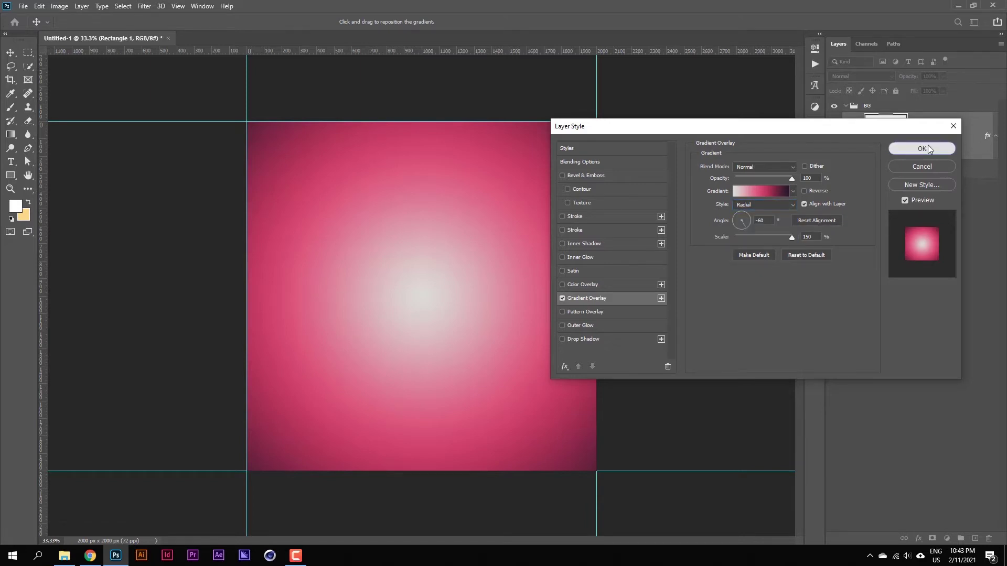
left_click(924, 149)
left_click(846, 107)
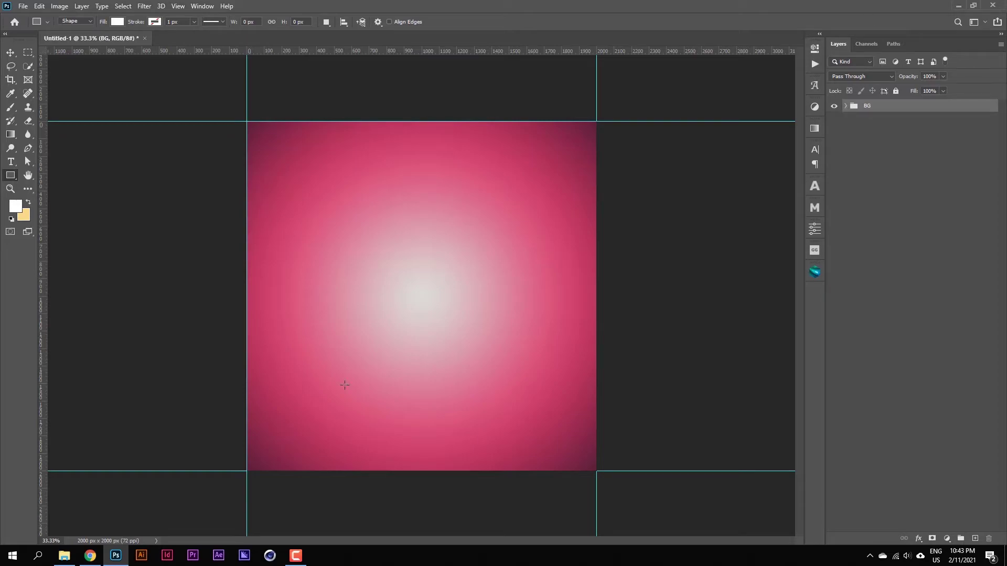
left_click(65, 556)
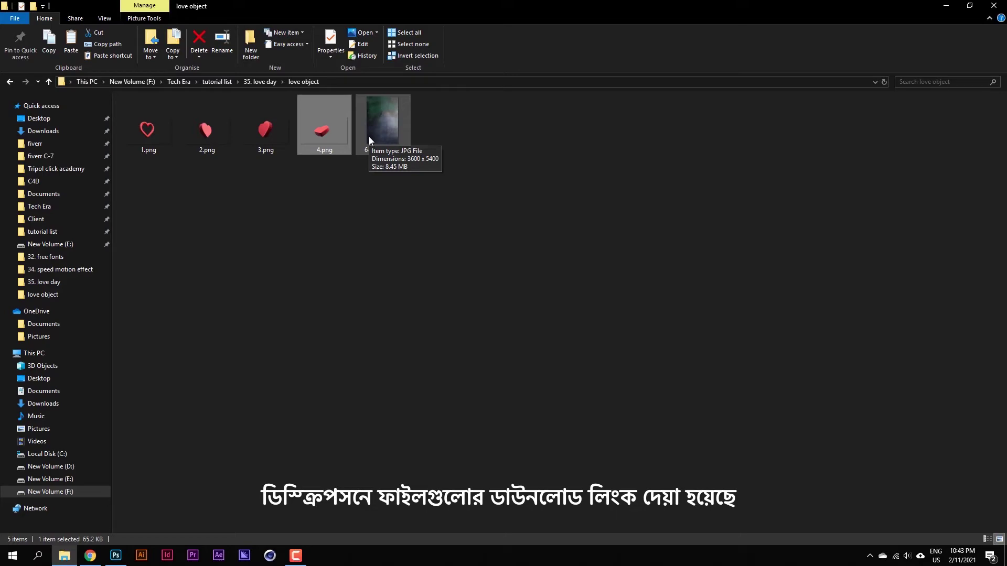
Step: Select only 4.png in the love object folder and drag it to Photoshop's taskbar icon
left_click_drag(311, 186, 153, 124)
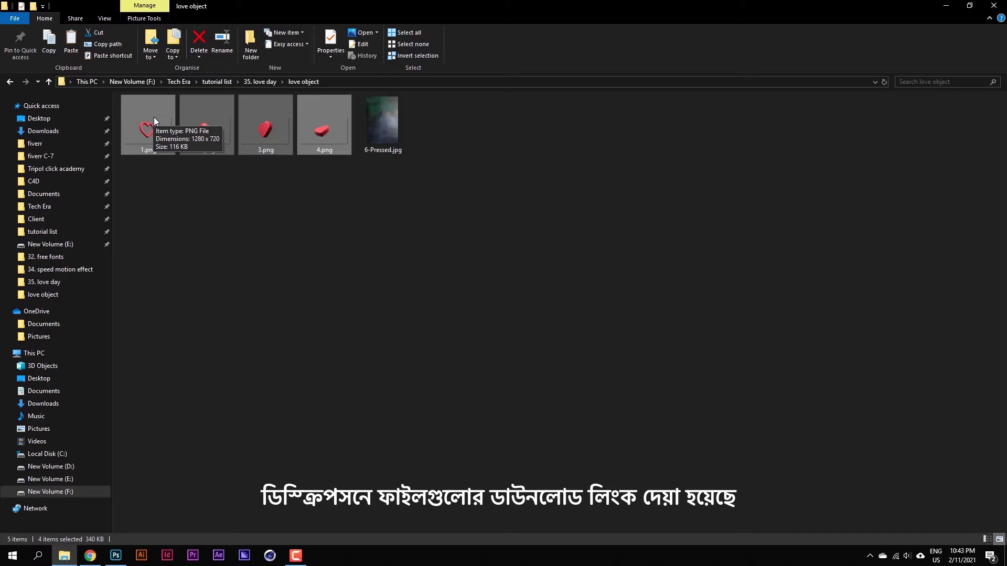
left_click(242, 239)
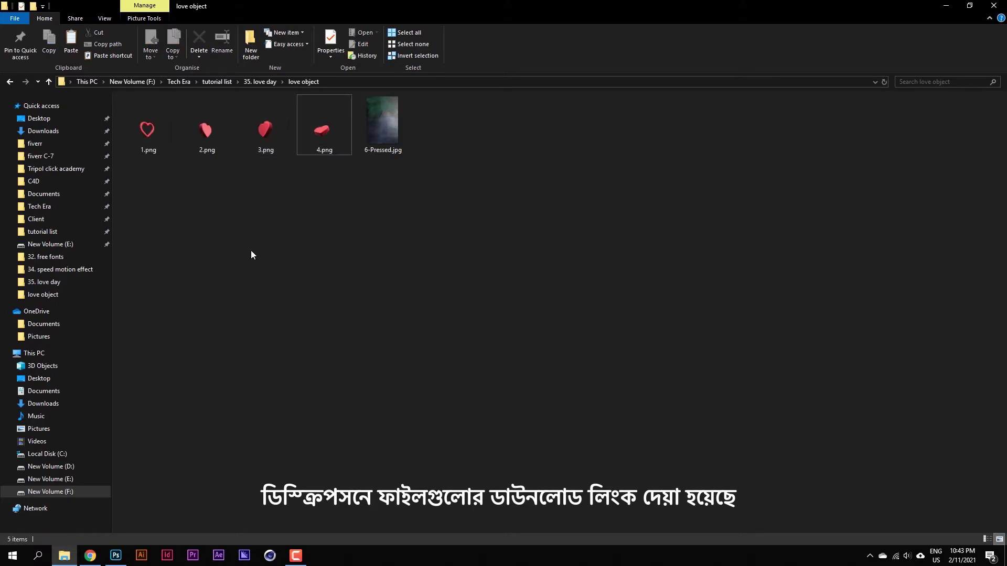
left_click_drag(324, 138, 115, 560)
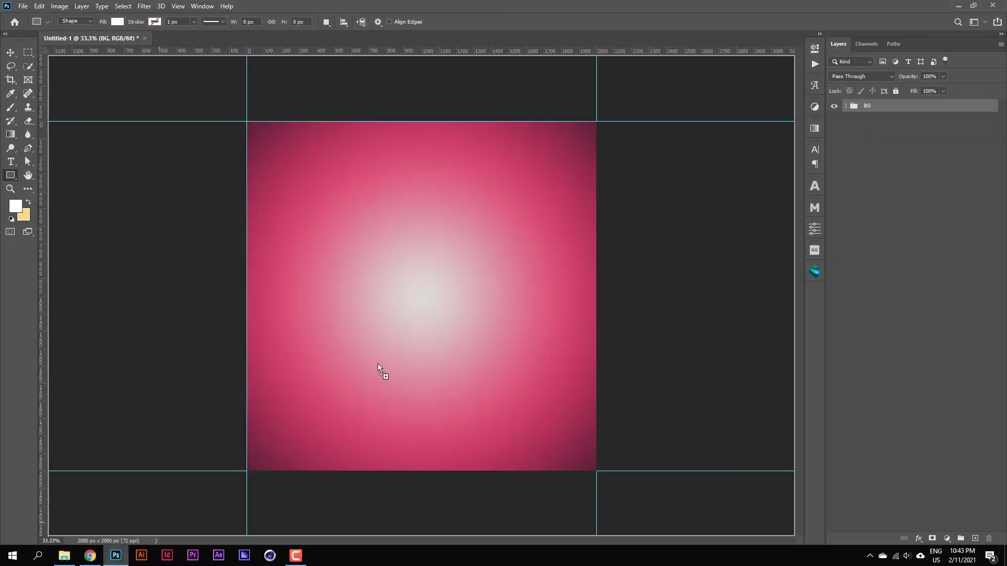
Step: Place the 4.png heart on the canvas, enlarged and positioned centrally
left_click_drag(115, 560, 437, 292)
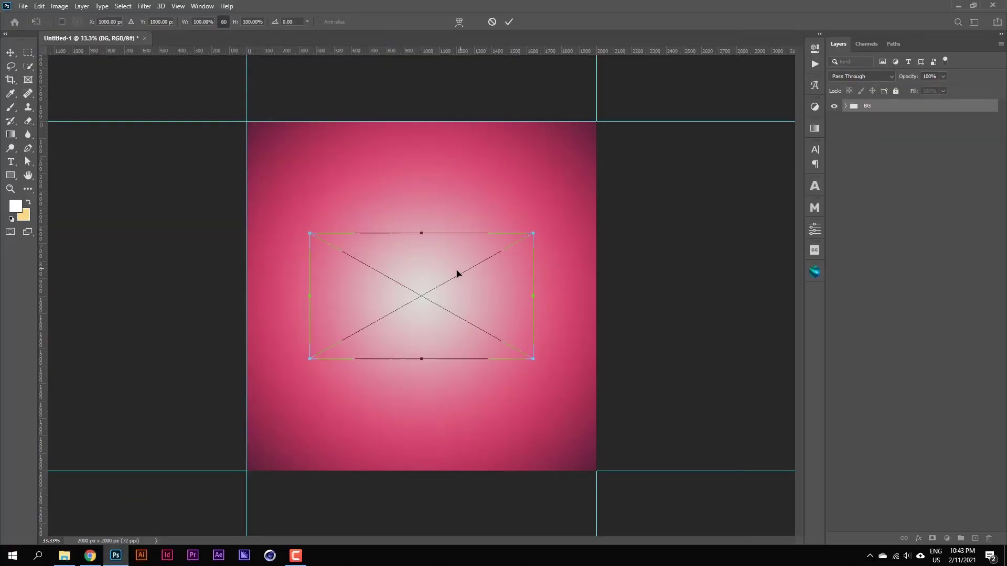
left_click_drag(427, 329, 425, 226)
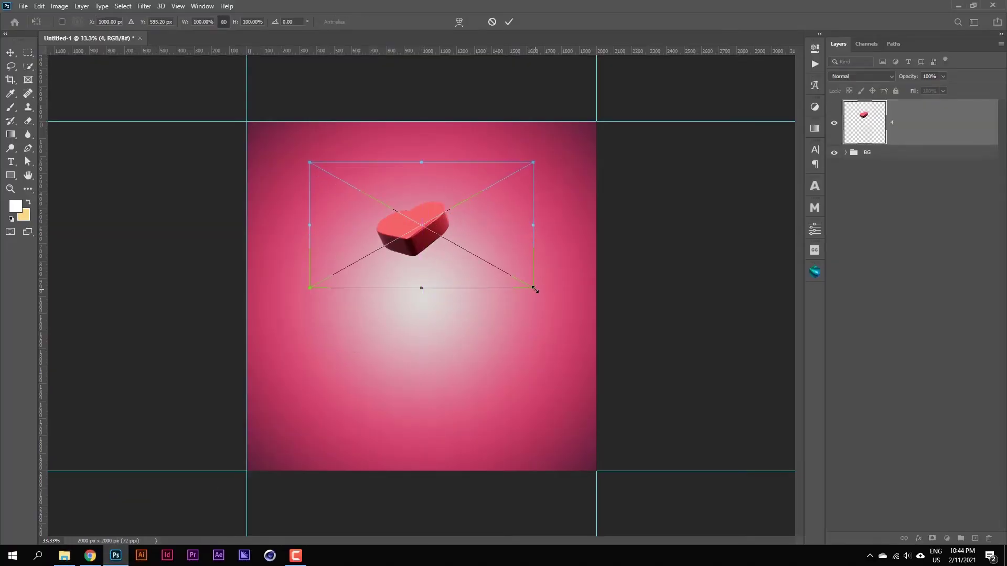
left_click_drag(533, 288, 785, 430)
mouse_move(662, 360)
left_mouse_down()
mouse_move(576, 313)
mouse_move(603, 318)
left_mouse_up()
left_click_drag(684, 376, 727, 423)
left_click_drag(656, 361, 639, 358)
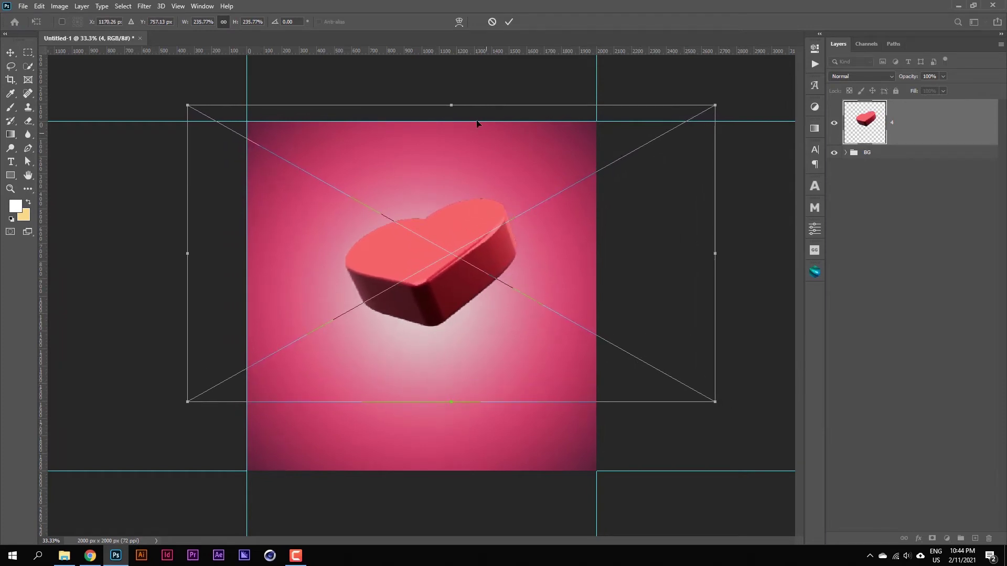
left_click(507, 22)
key("u")
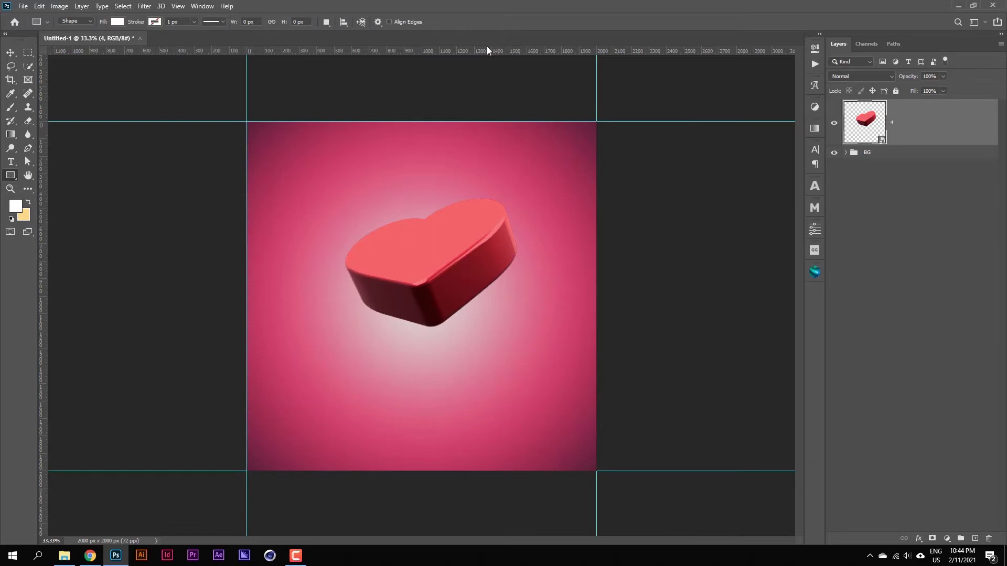
Step: Give heart layer 4 a drop shadow with Distance lowered to 18
right_click(924, 133)
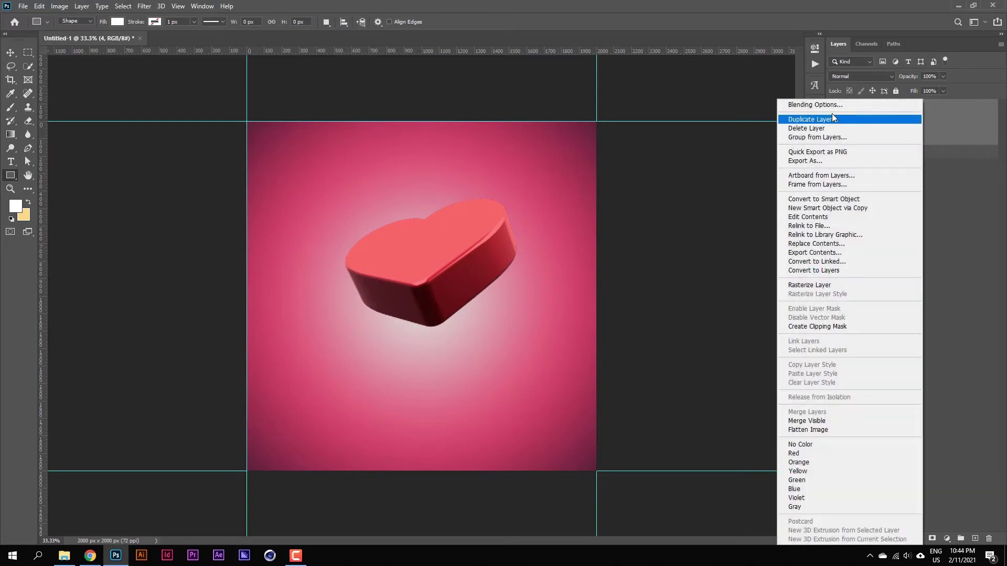
left_click(822, 108)
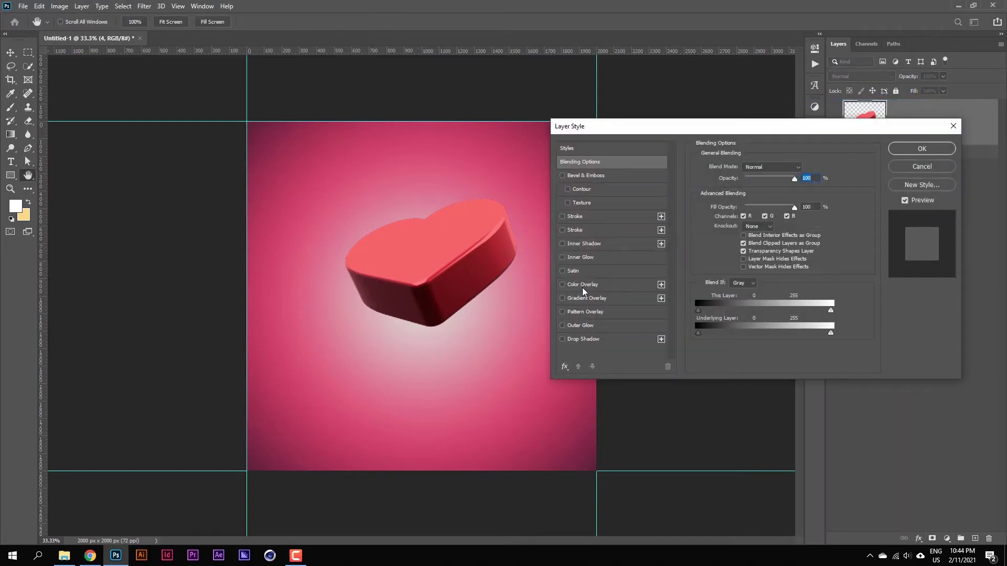
left_click(575, 341)
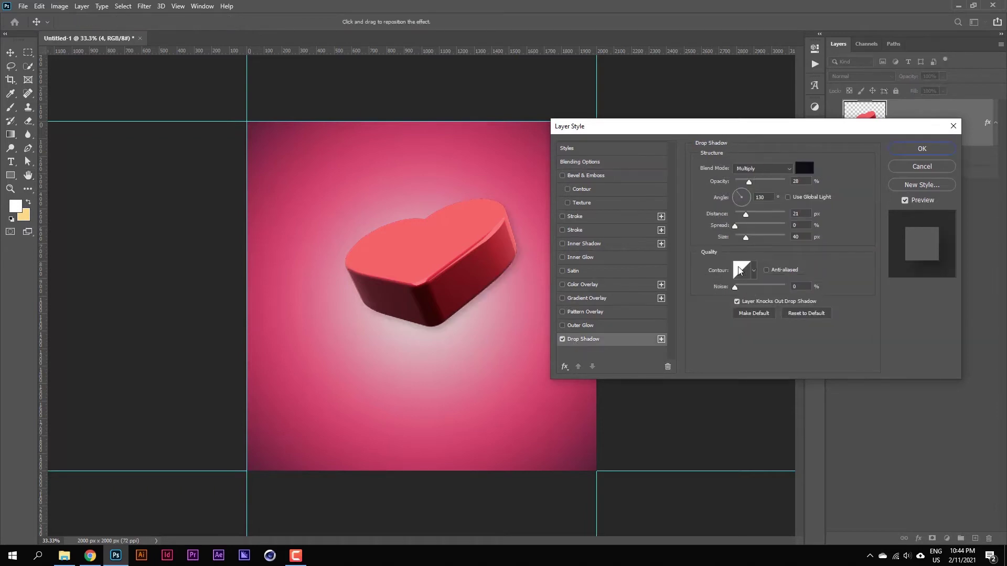
left_click_drag(746, 213, 747, 237)
left_click(922, 148)
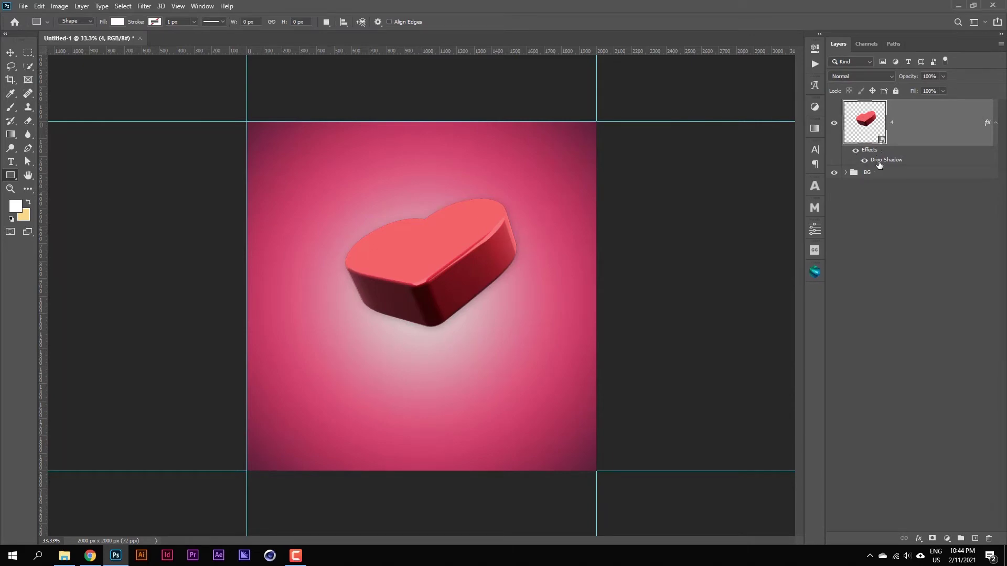
right_click(885, 163)
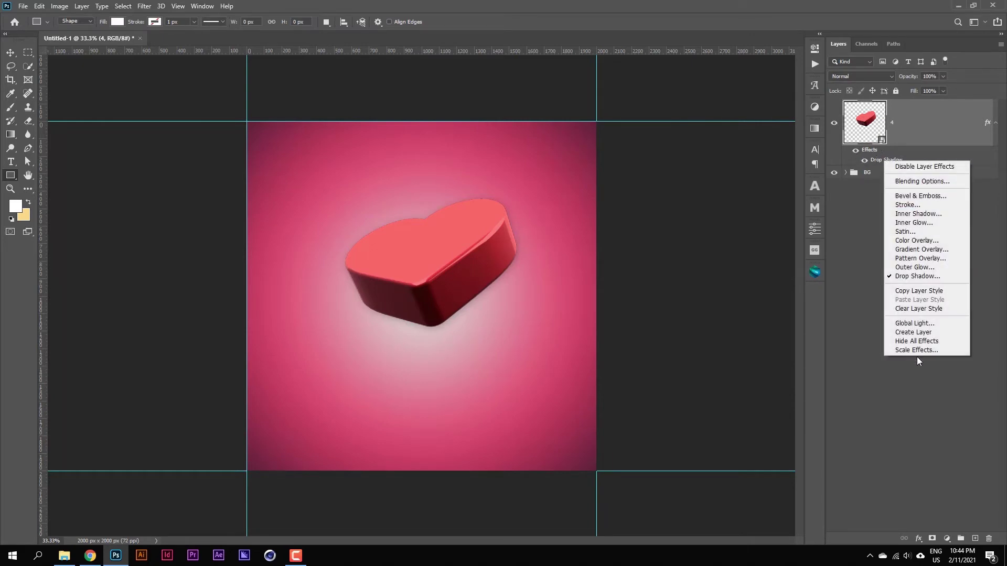
Step: Turn the heart's Drop Shadow effect into its own 4's Drop Shadow layer
left_click(912, 332)
left_click(443, 206)
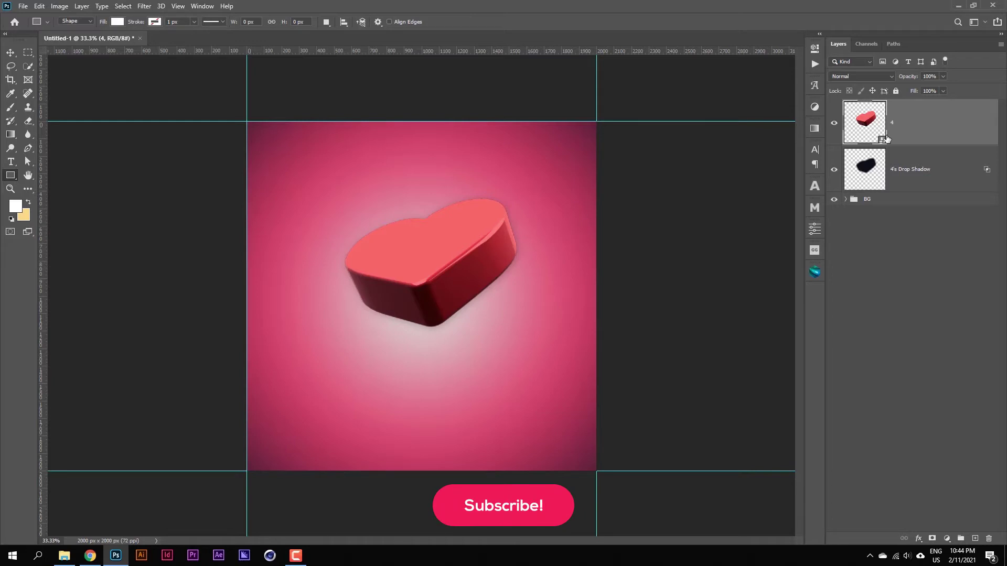
left_click(906, 172)
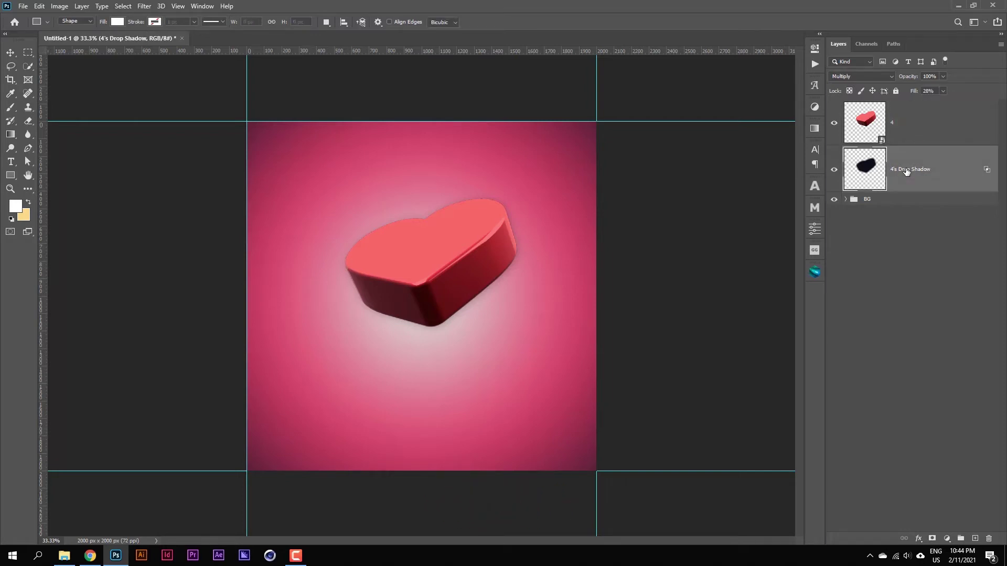
Step: Squash the shadow into a flat ellipse under the heart and set its Fill to 12%
key("ctrl+t")
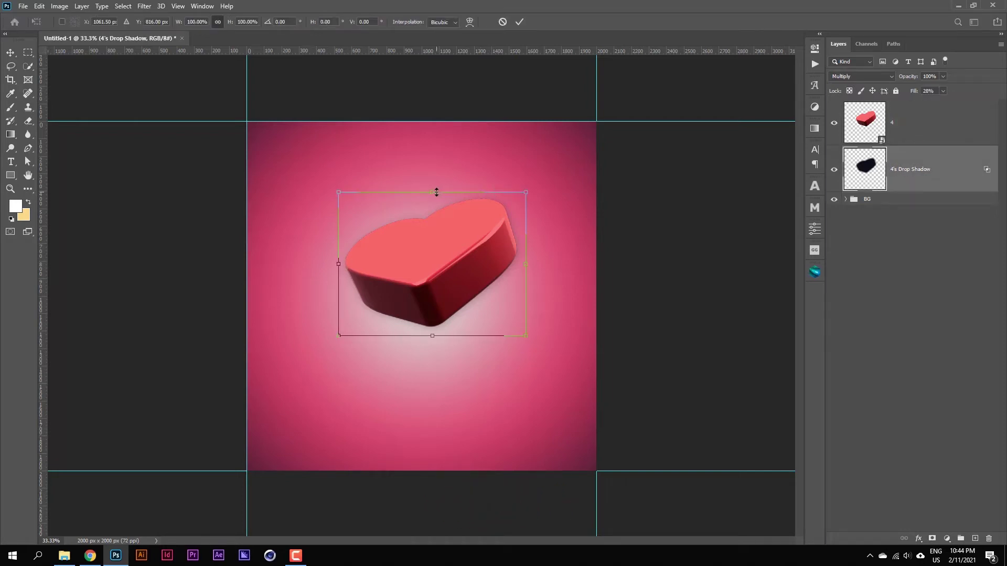
left_click_drag(435, 192, 423, 328)
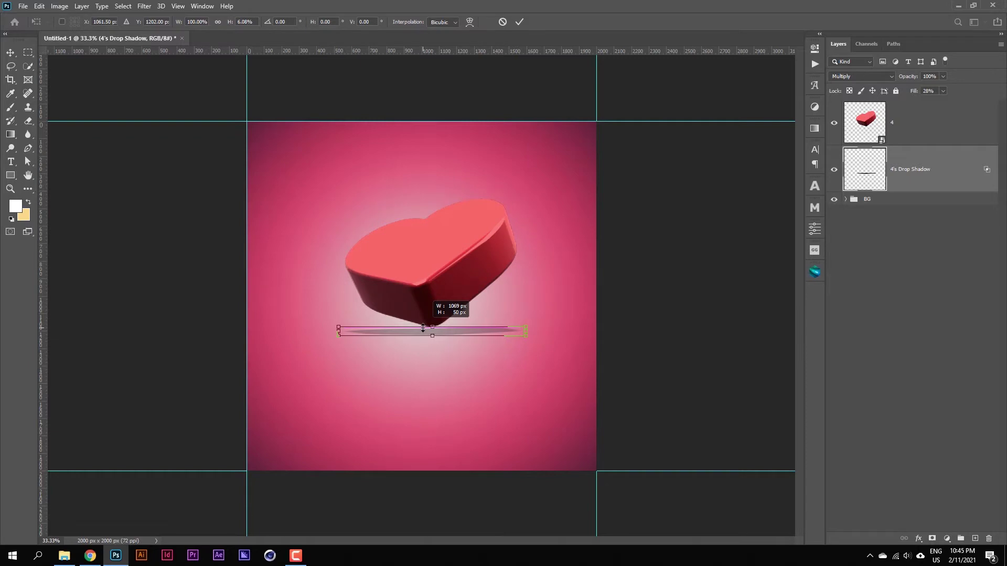
left_click(519, 21)
key("u")
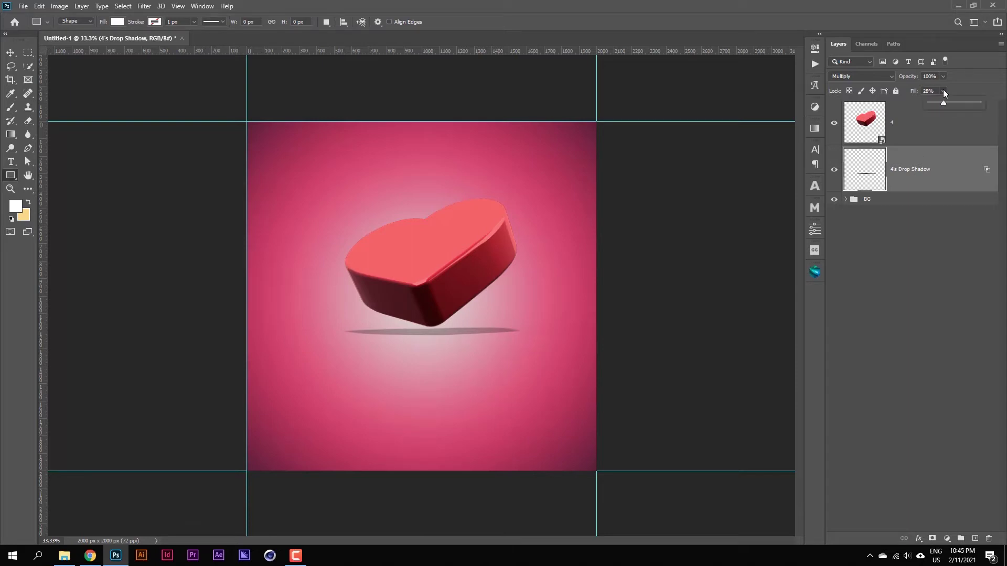
left_click_drag(939, 102, 935, 103)
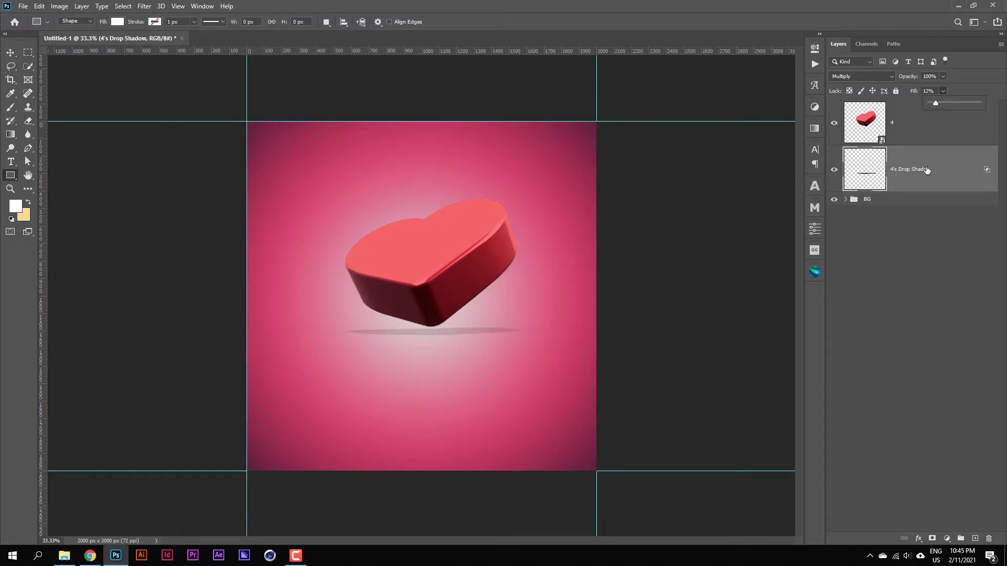
left_click(144, 6)
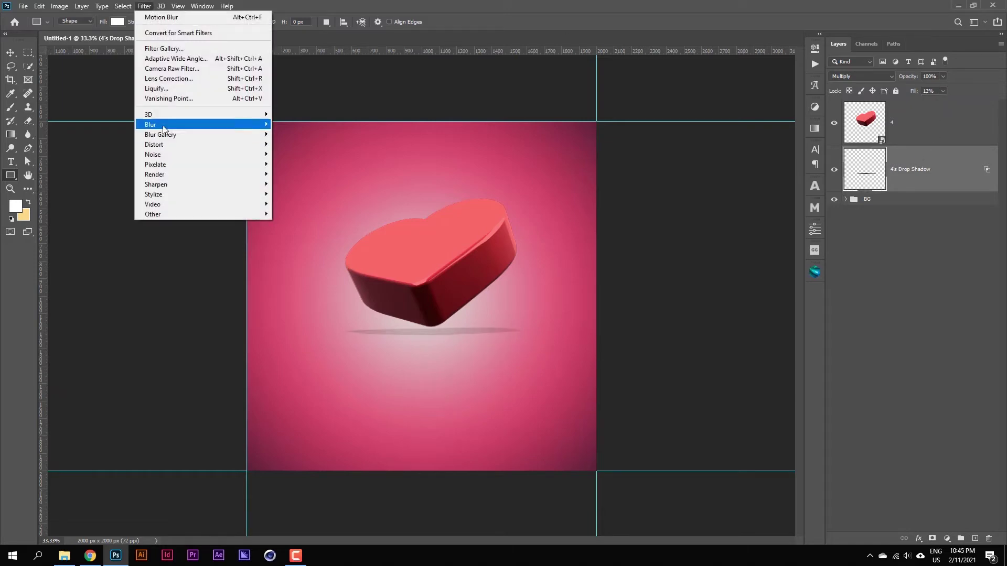
mouse_move(150, 124)
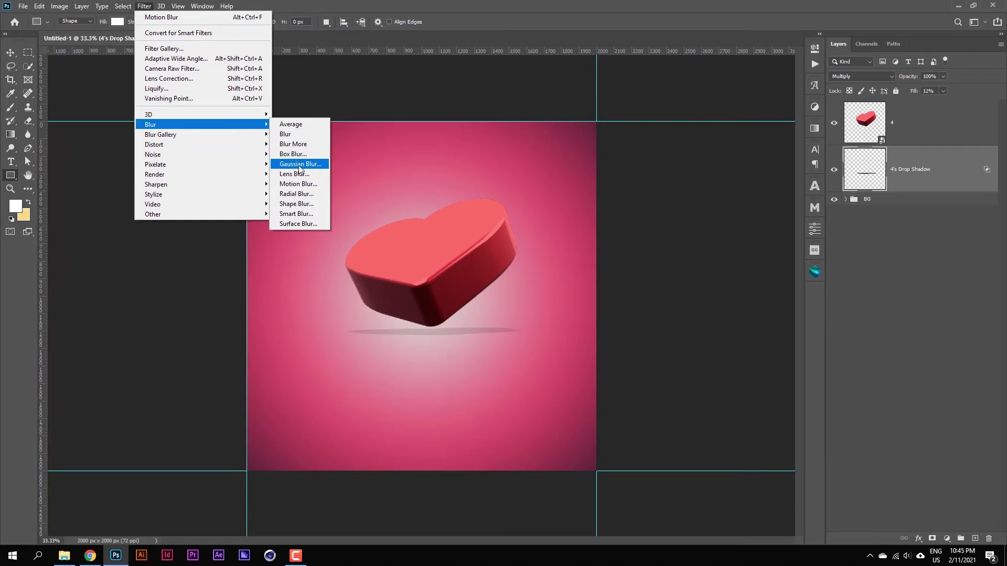
Step: Apply a Gaussian Blur to the 4's Drop Shadow layer
left_click(300, 165)
left_click_drag(666, 300, 664, 299)
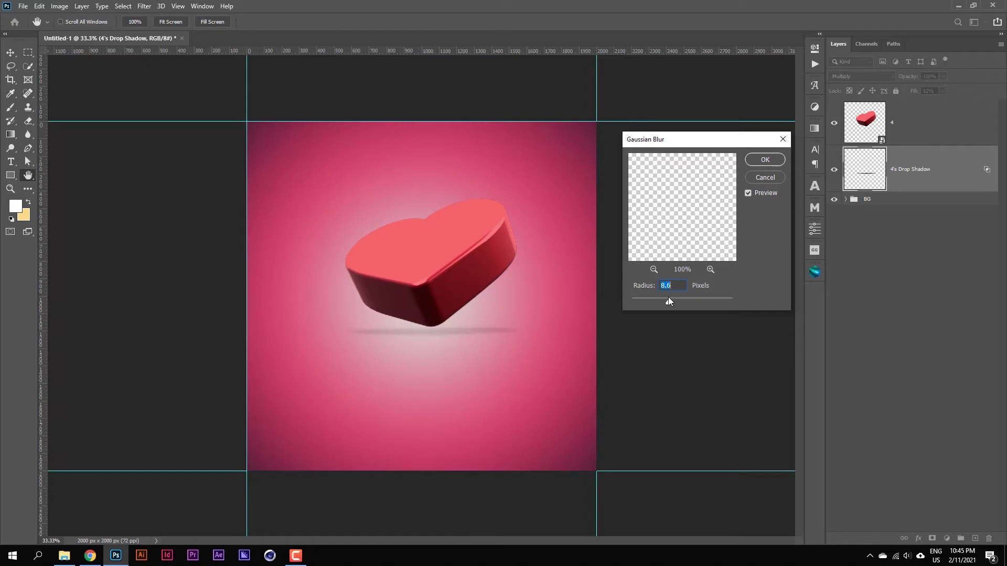
left_click(764, 159)
left_click(943, 91)
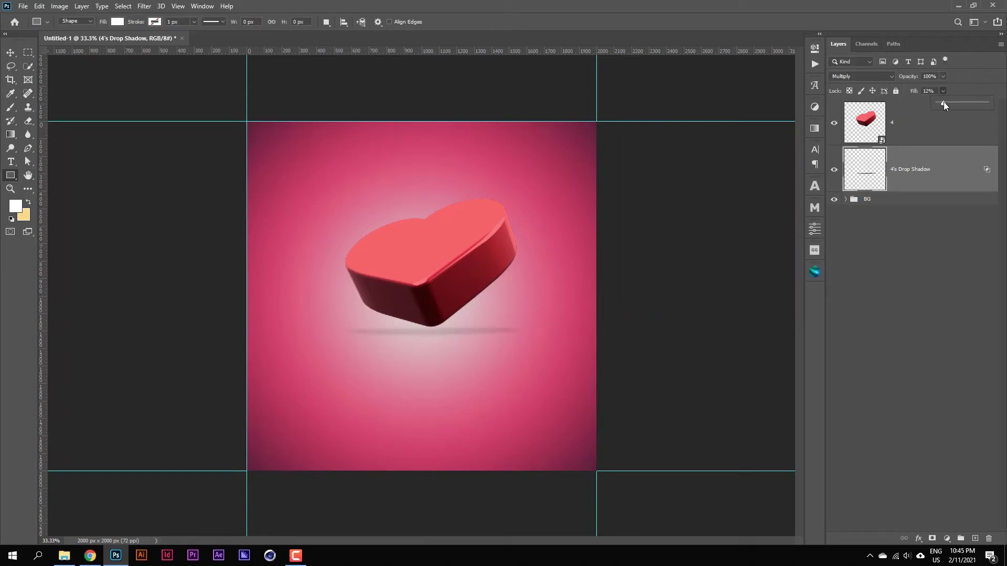
left_click(929, 193)
Step: Duplicate the shadow layer and shrink the copy to about 62%
left_click_drag(922, 177, 919, 169)
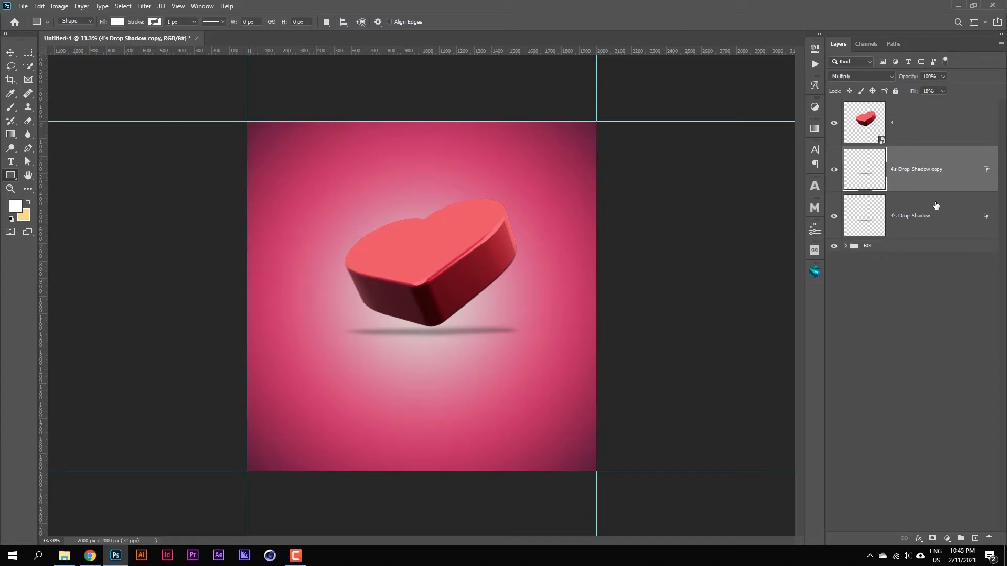
key("ctrl+t")
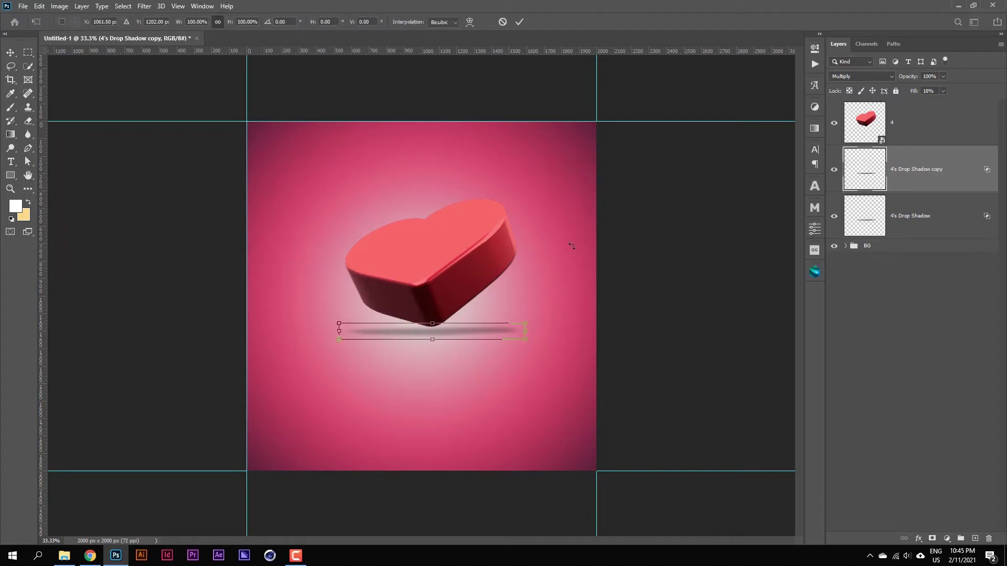
left_click_drag(524, 340, 459, 333)
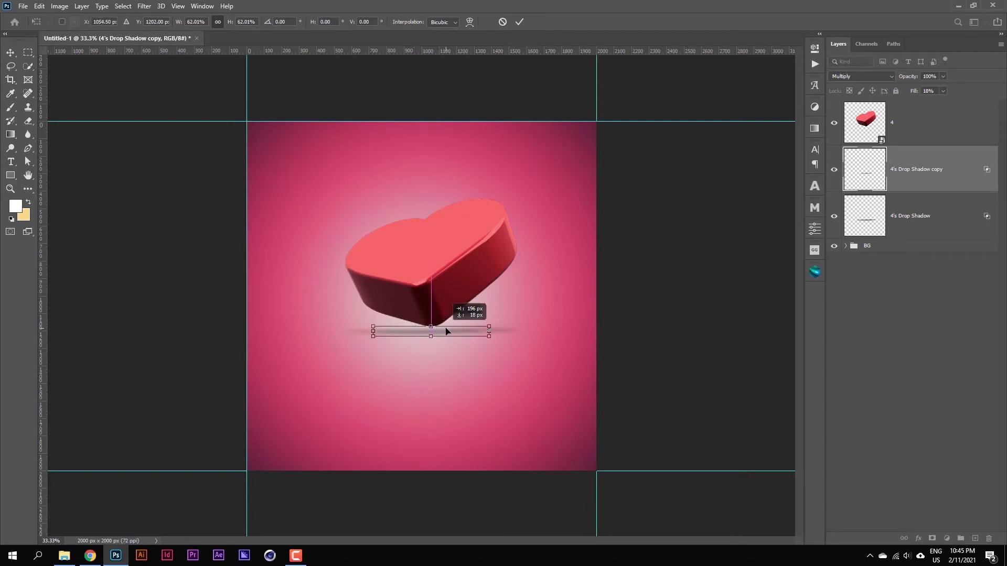
left_click(519, 22)
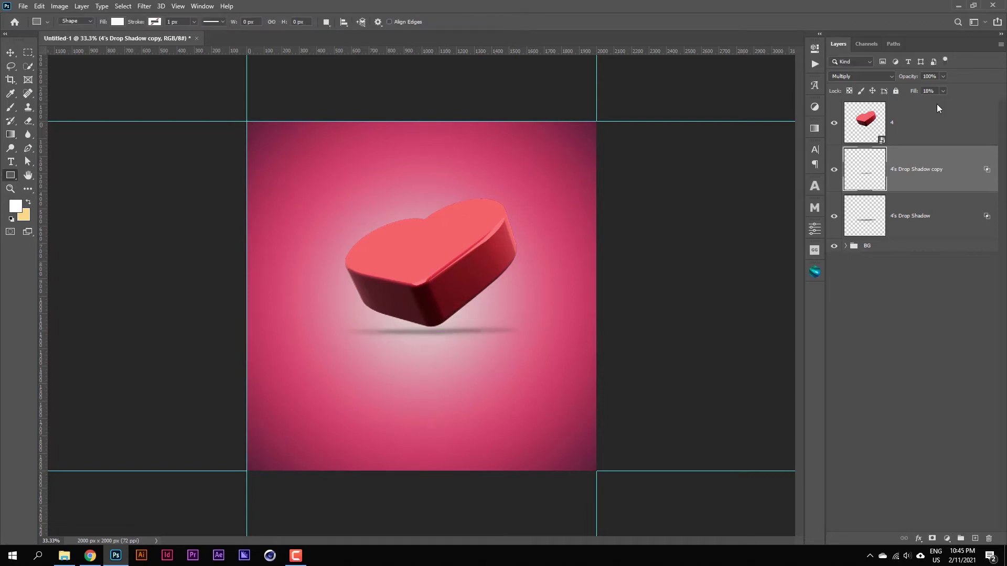
Step: Lower the Fill of both the original shadow and its copy to keep them faint
left_click(936, 219)
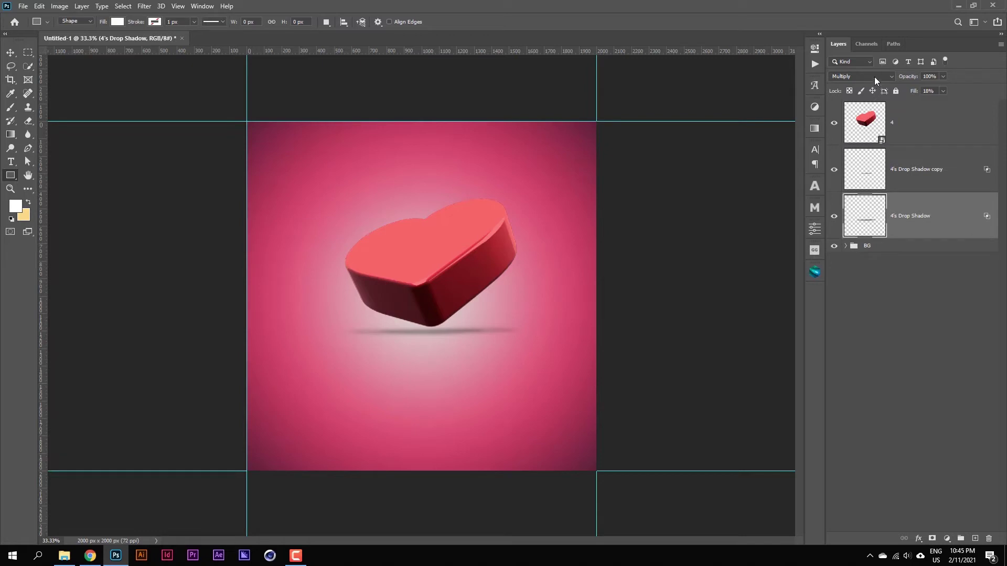
left_click(940, 92)
left_click_drag(939, 102, 939, 103)
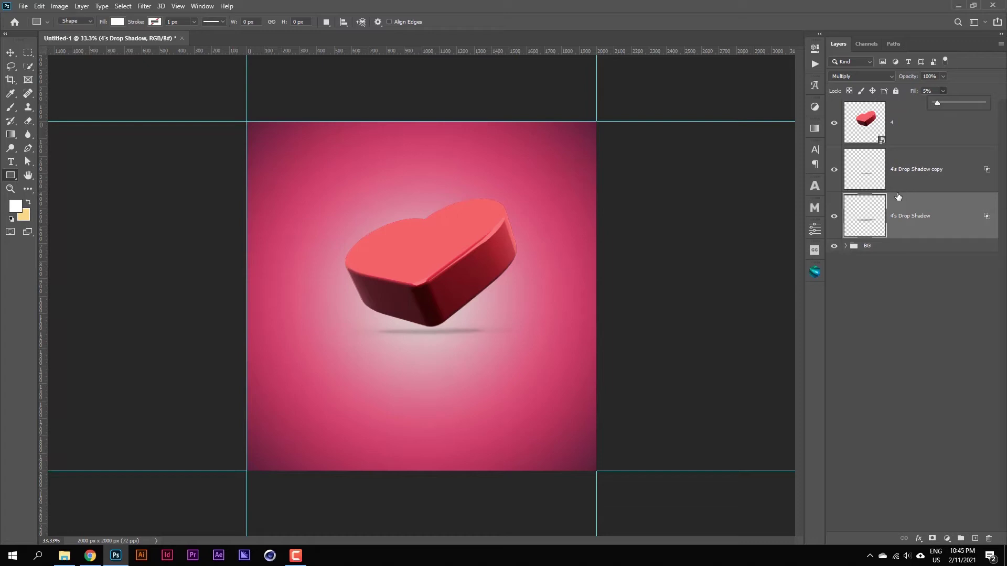
left_click(905, 176)
left_click(942, 92)
left_click_drag(941, 103, 943, 103)
left_click(894, 305)
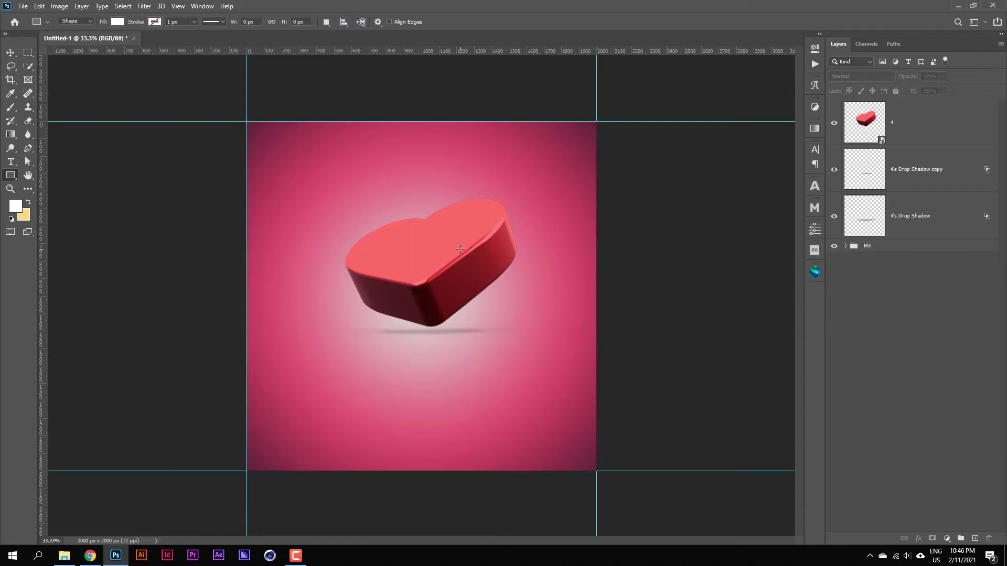
Step: Add a Screen-mode gradient overlay at about 69% opacity to heart layer 4
left_click(918, 135)
right_click(932, 124)
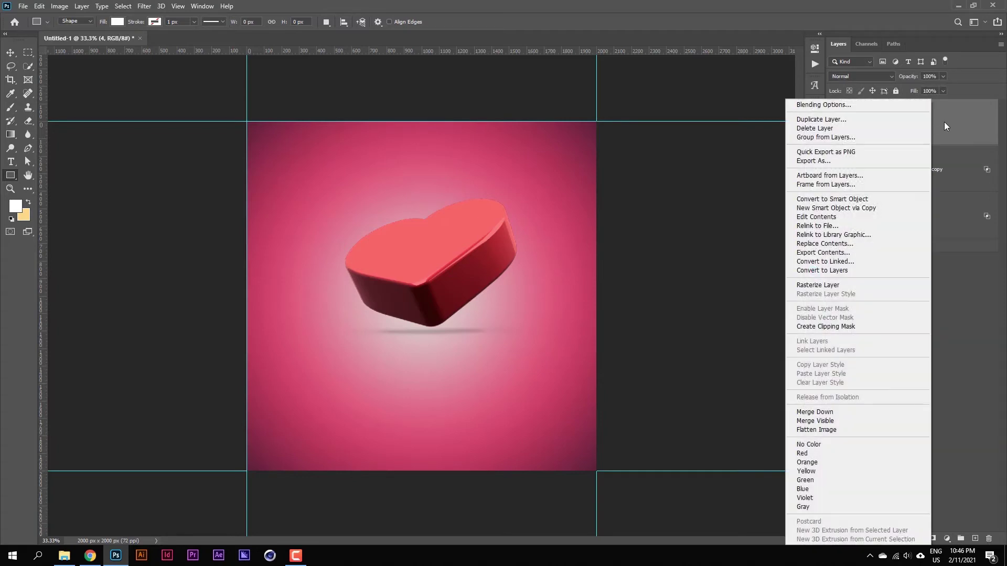
left_click(821, 105)
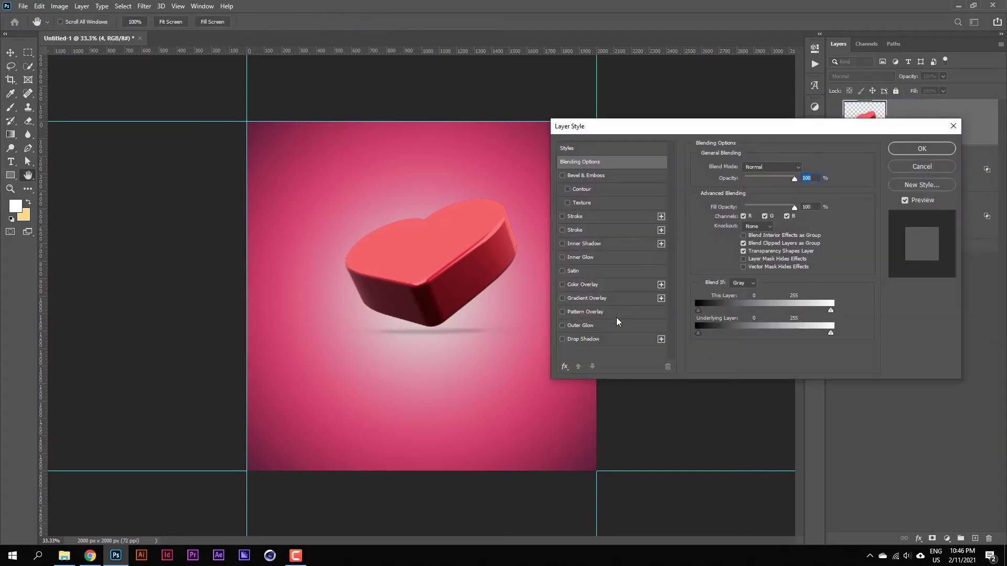
left_click(600, 298)
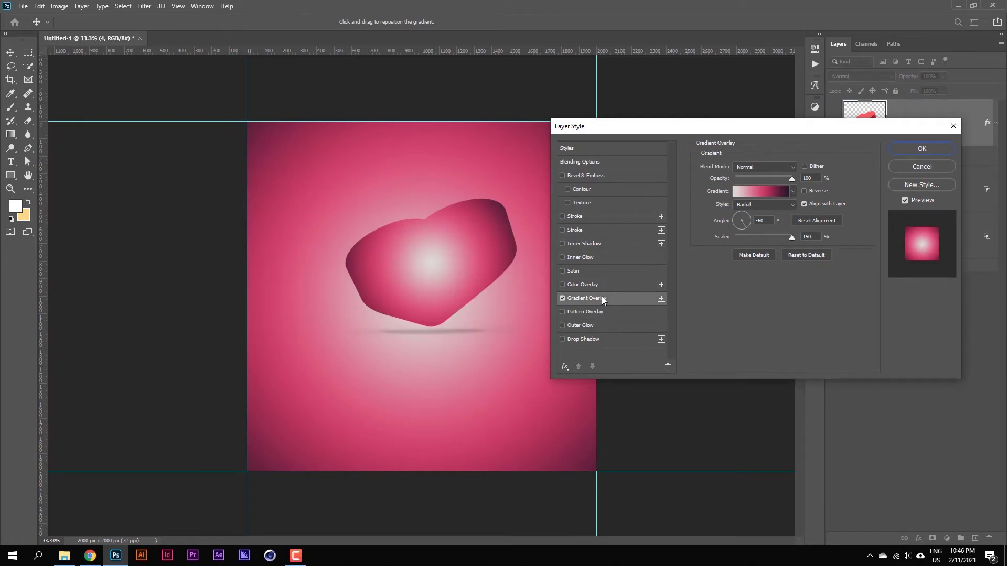
left_click(753, 169)
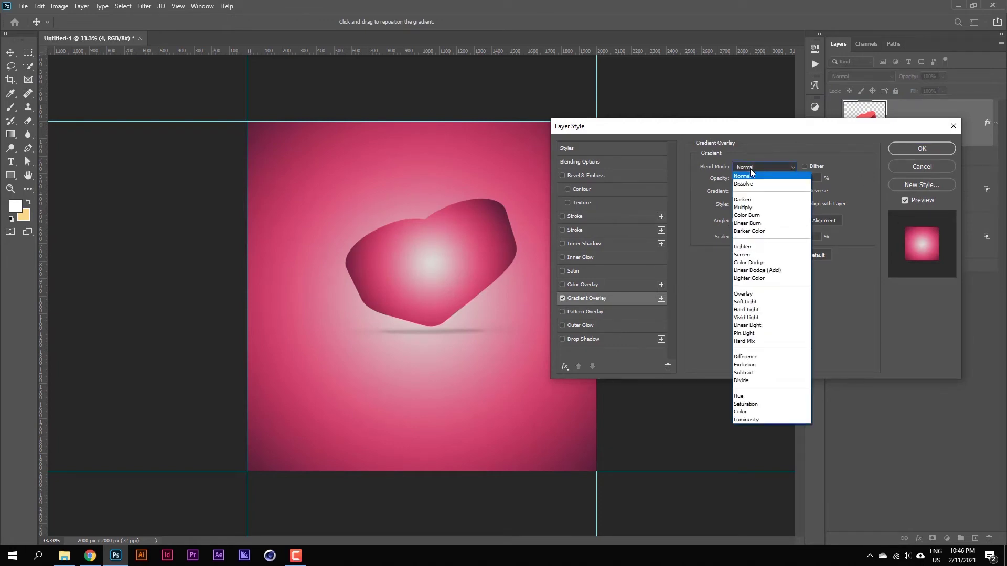
left_click(752, 254)
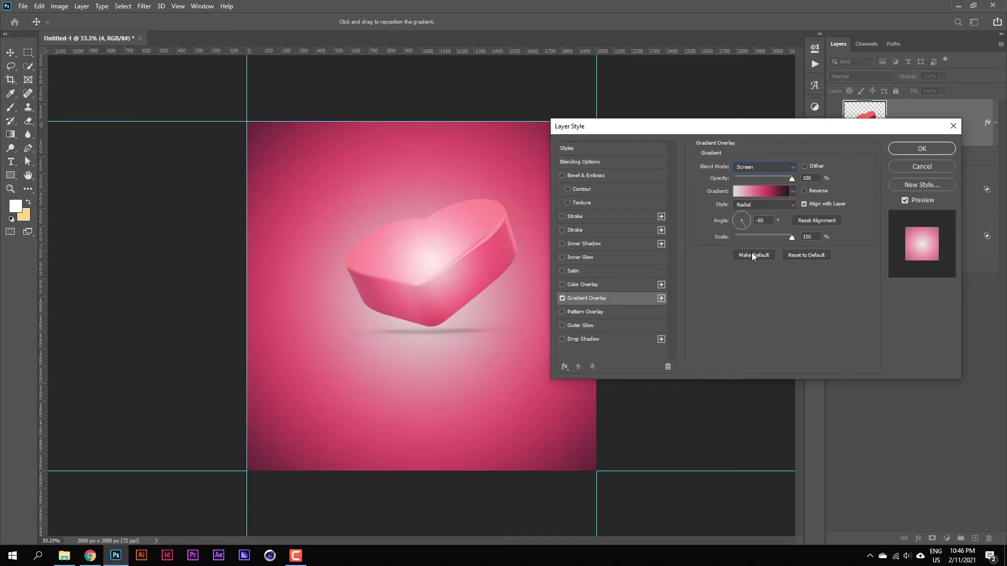
left_click_drag(791, 182, 775, 178)
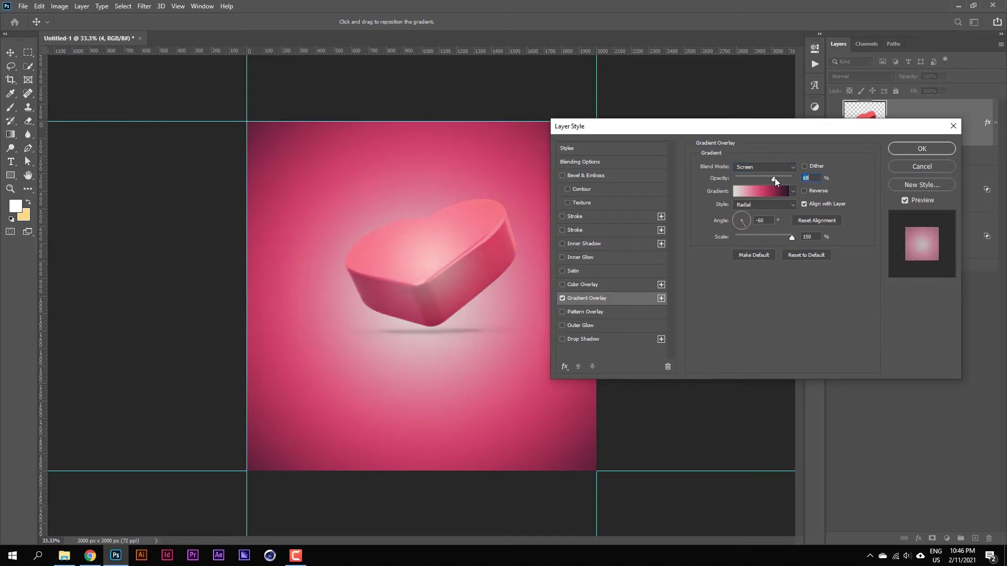
left_click(911, 150)
left_click(995, 122)
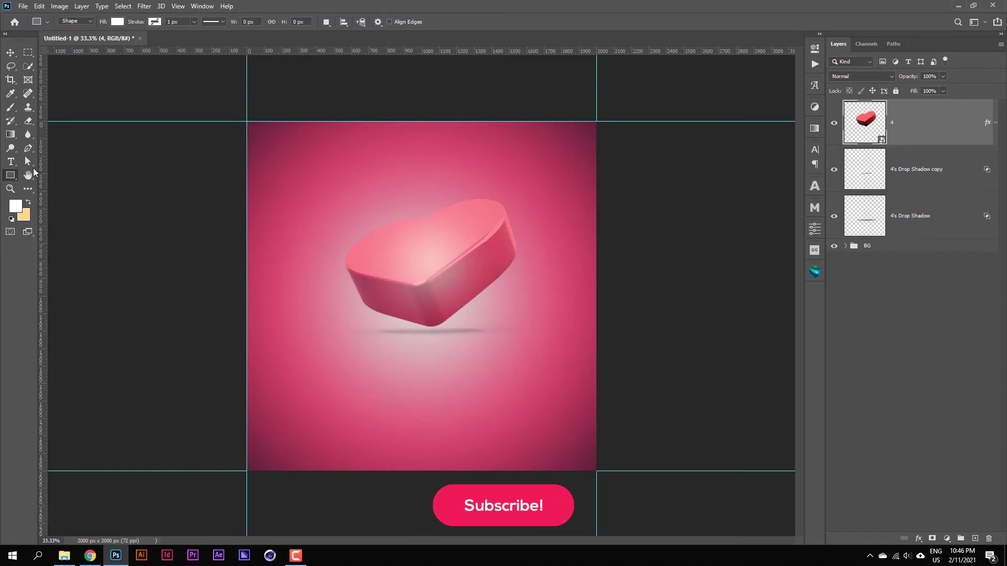
Step: Select the Horizontal Type Tool from the toolbar
left_click_drag(11, 161, 48, 163)
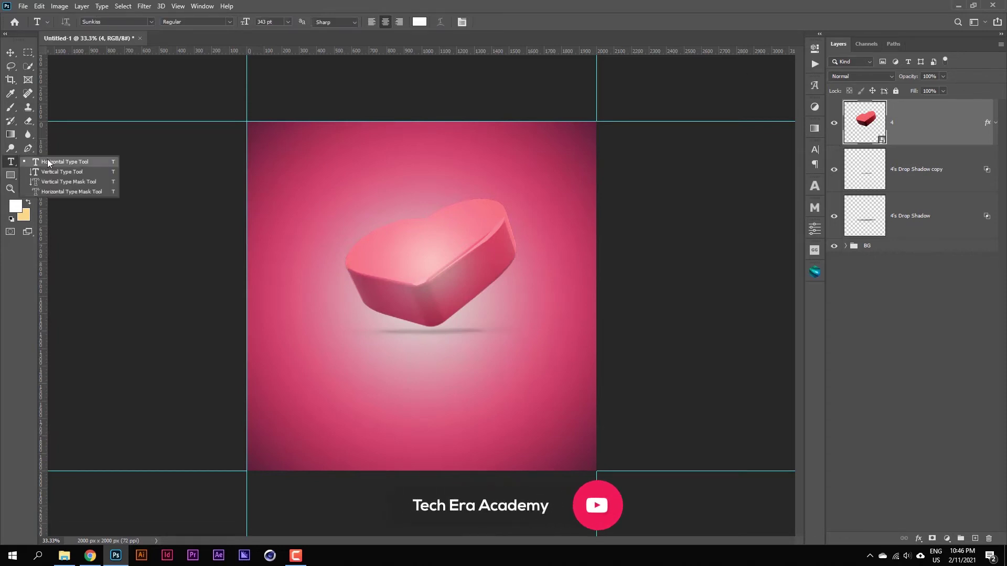
Step: Type a two-line title 'Happy / Valentines Day' below the heart
left_click(48, 163)
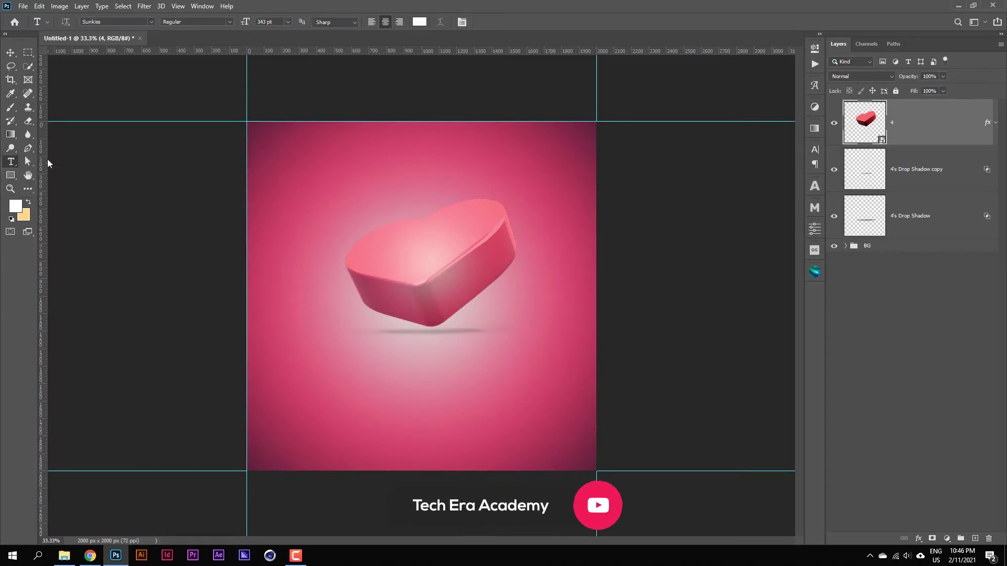
left_click(394, 380)
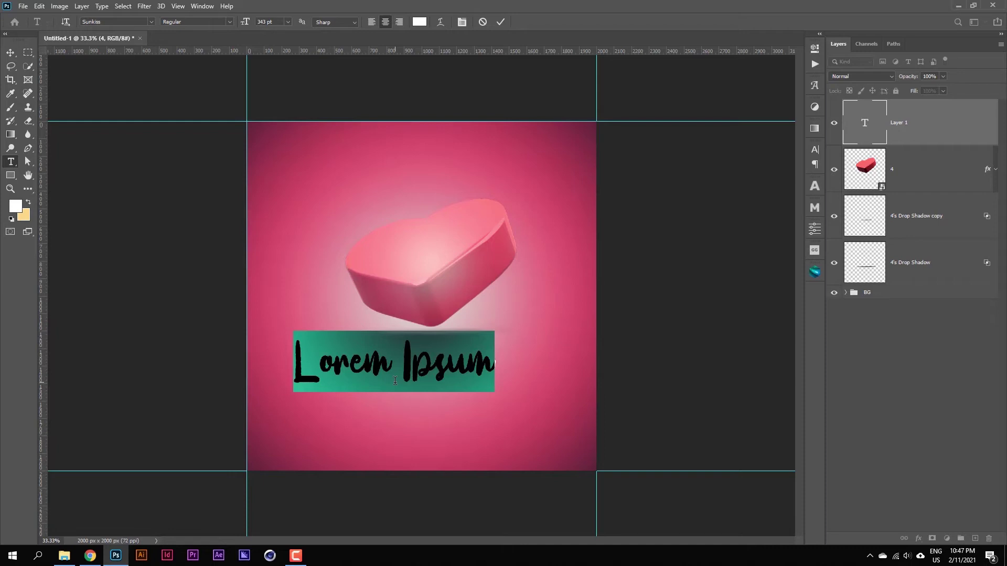
key("BackSpace")
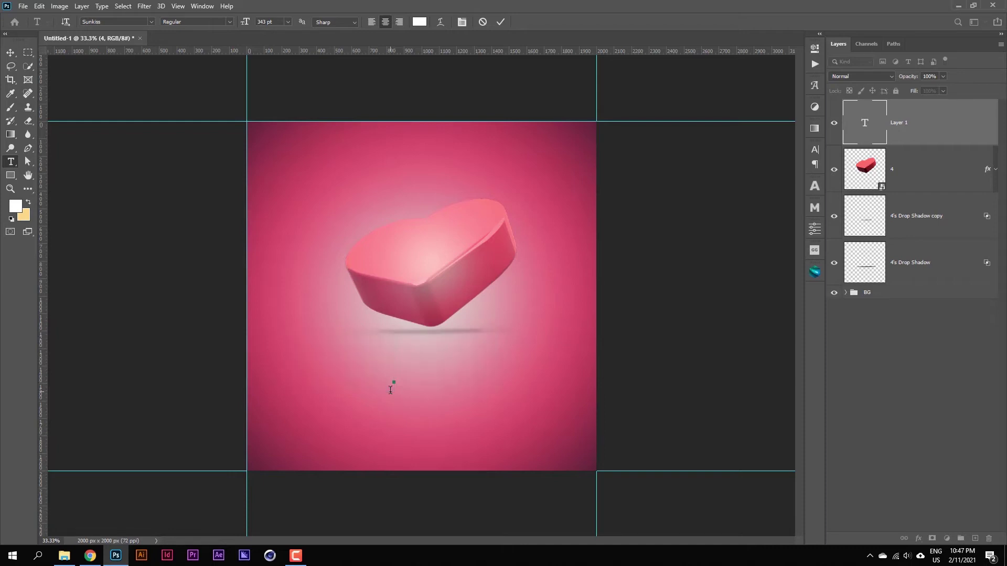
type("happy")
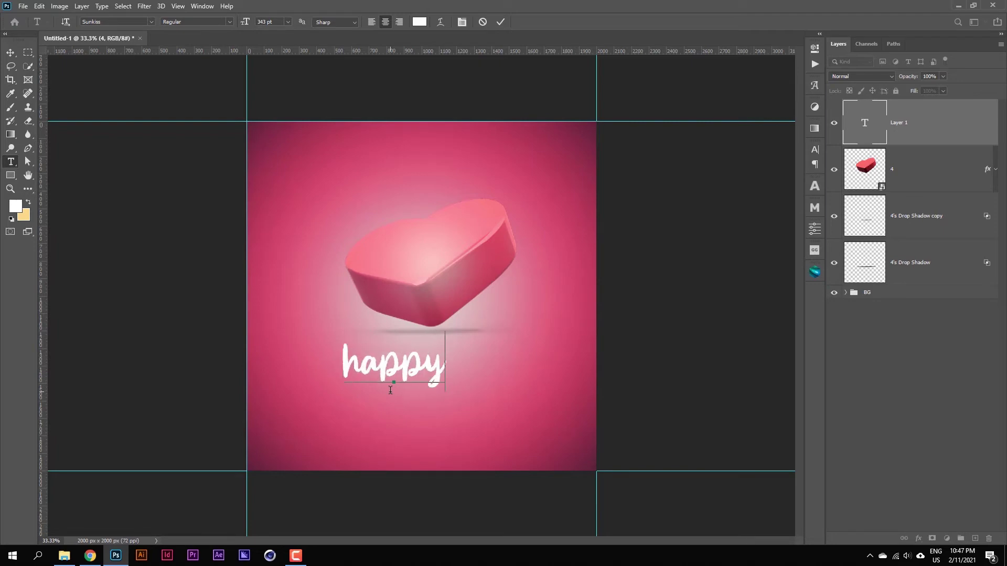
key("Return")
type("v")
key("BackSpace")
type("Vale")
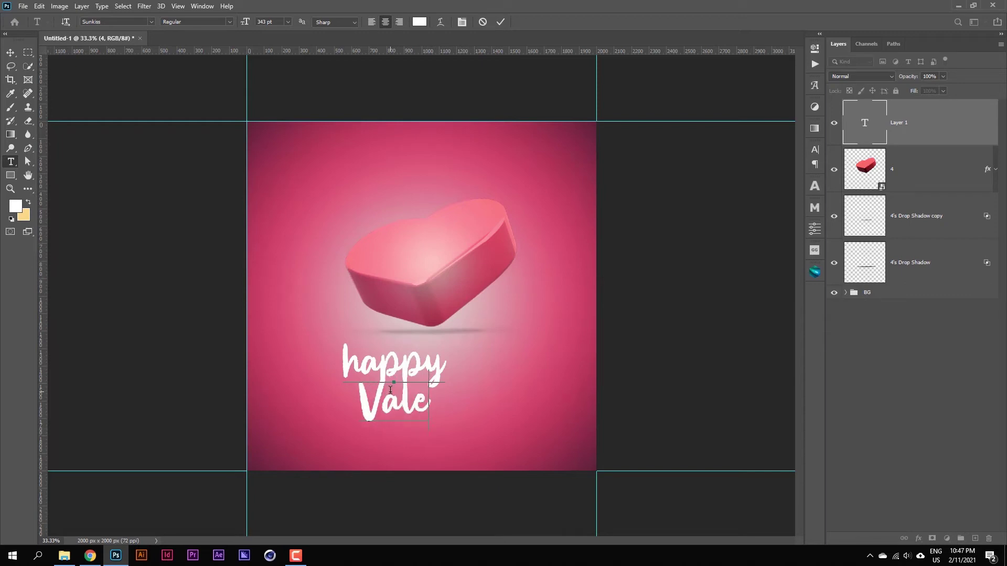
type("ntin")
type("e")
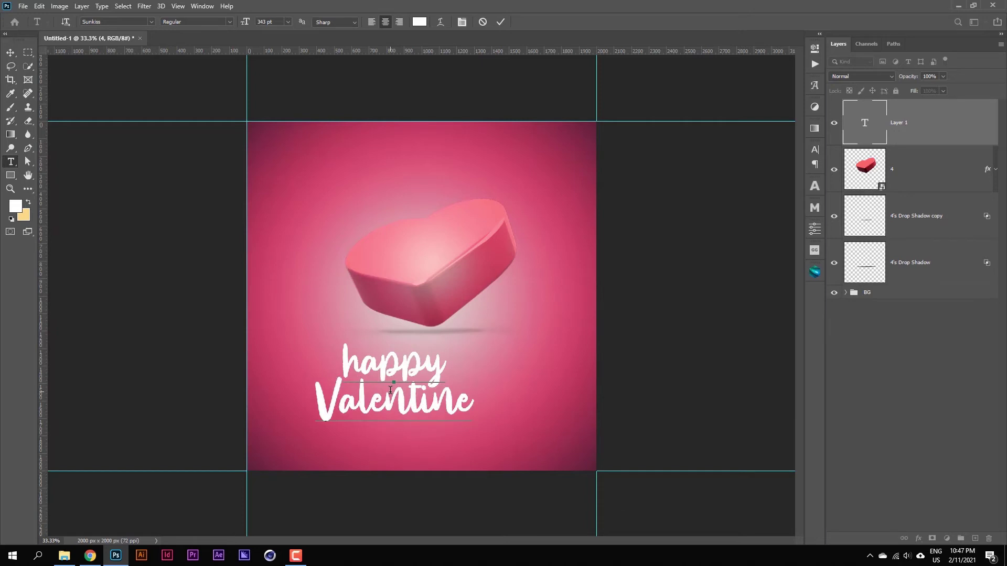
type("s D")
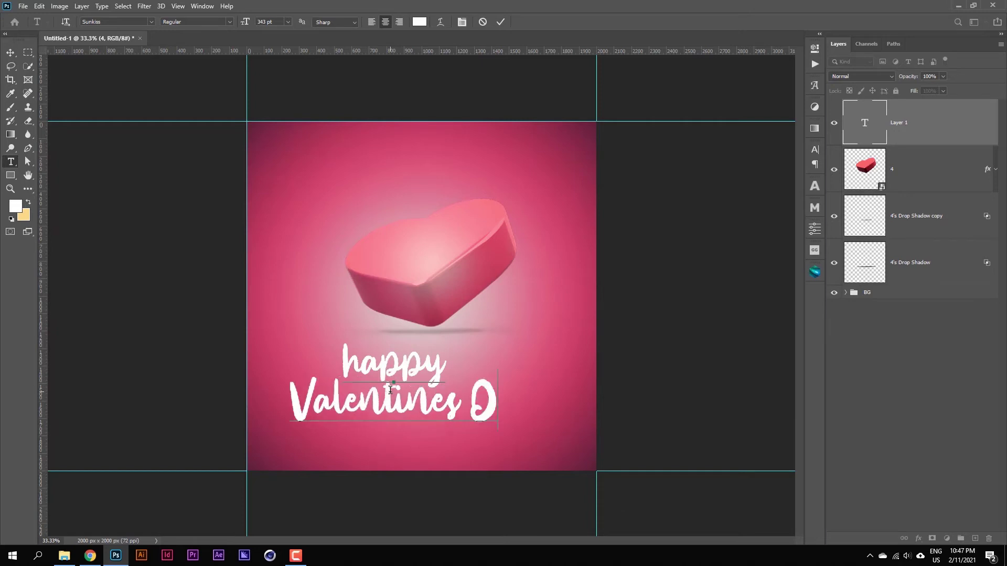
type("ay")
left_click(362, 365)
key("BackSpace")
type("H")
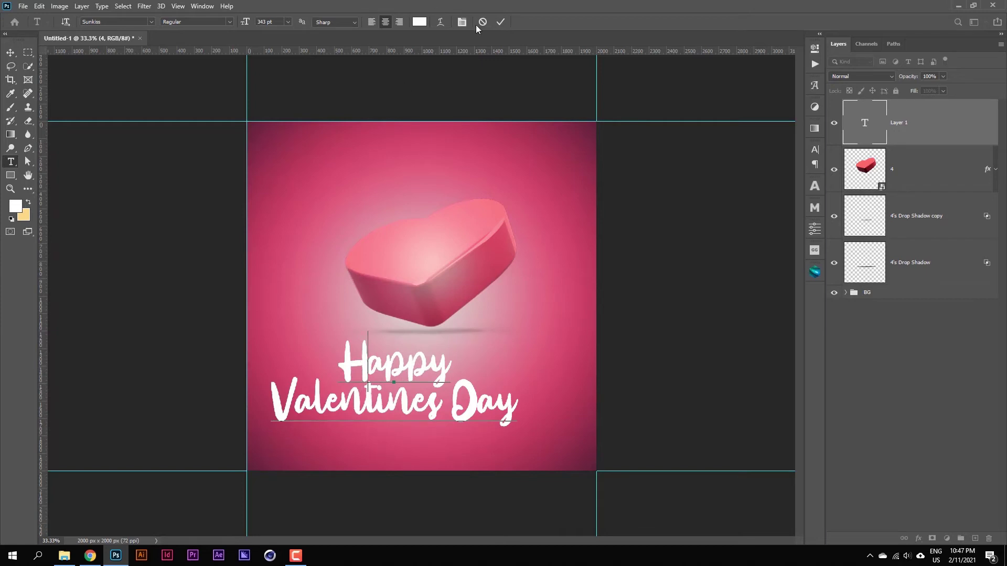
left_click(500, 21)
Step: Free-transform the title to sit centred just beneath the heart
key("v")
key("ctrl+t")
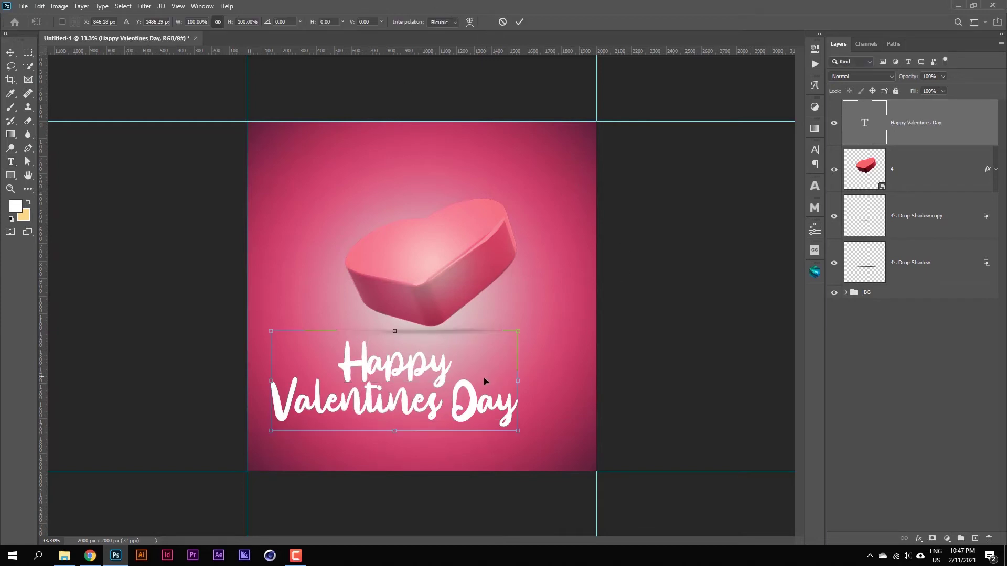
left_click_drag(407, 398, 408, 406)
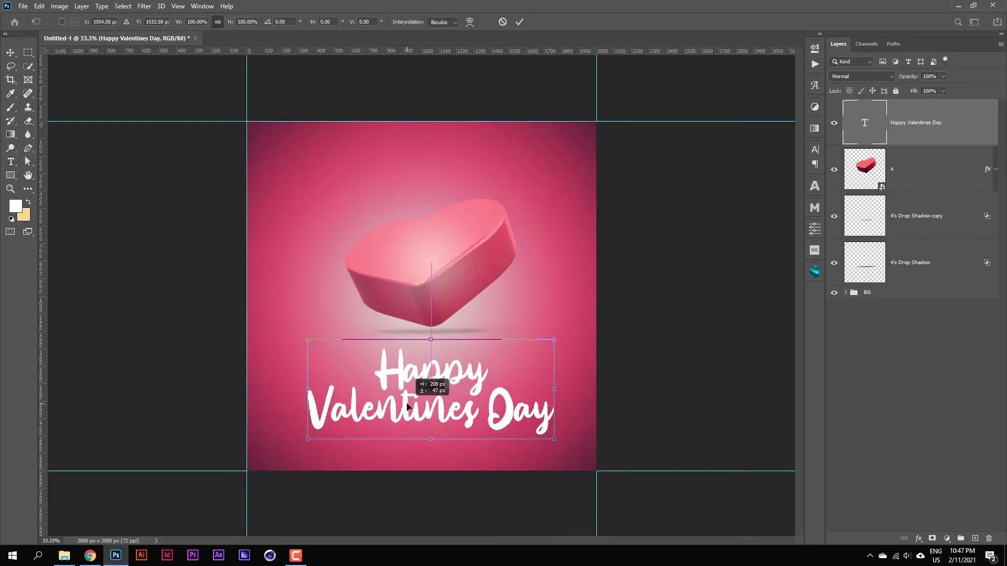
left_click_drag(407, 406, 409, 398)
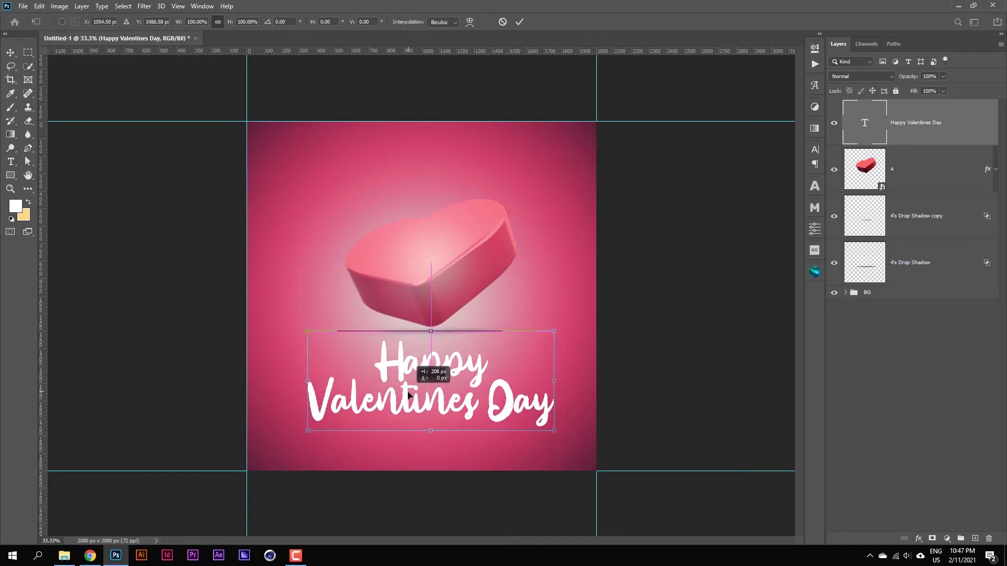
left_click(519, 22)
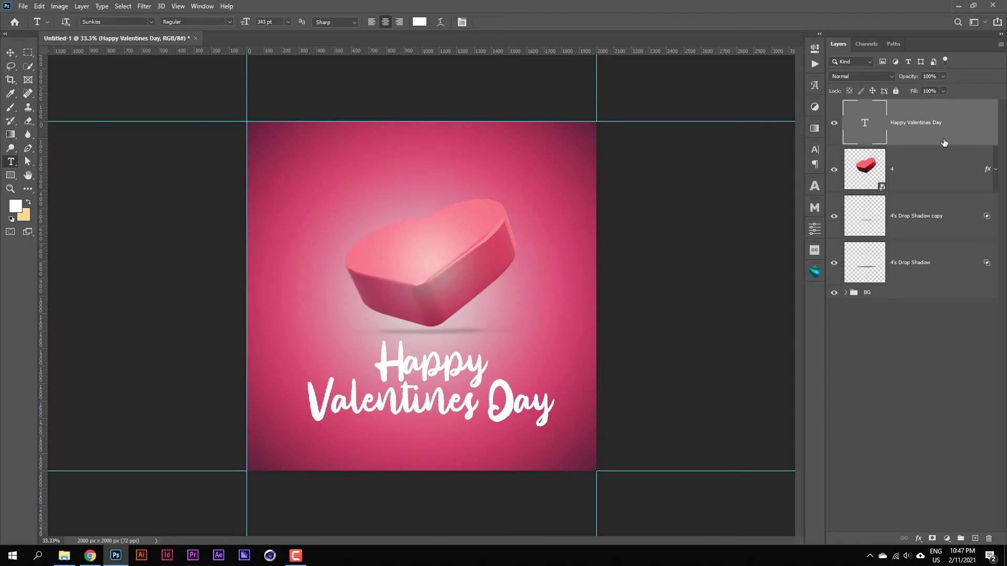
Step: Give the title a drop shadow and an outer glow with lowered opacity and spread
right_click(967, 127)
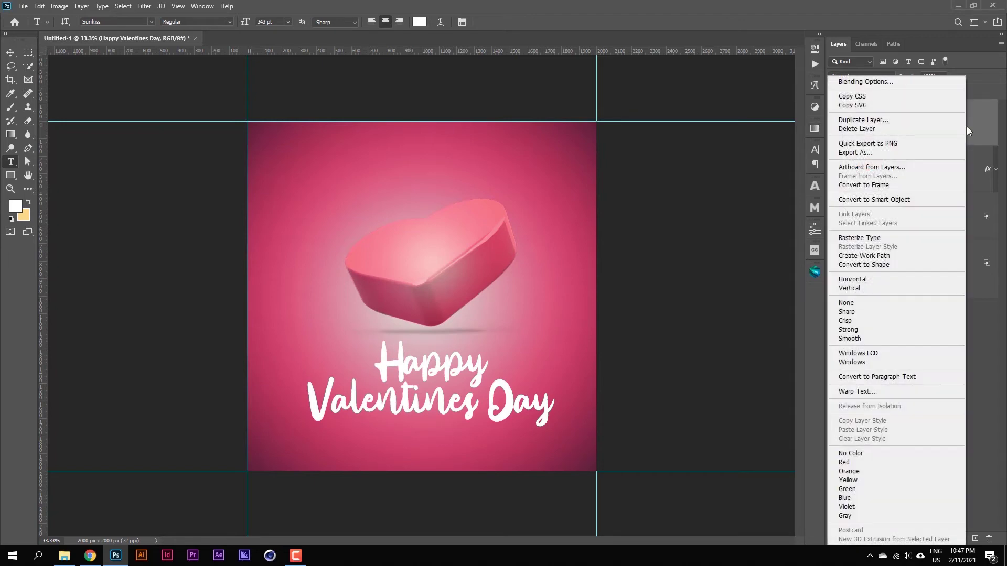
left_click(874, 81)
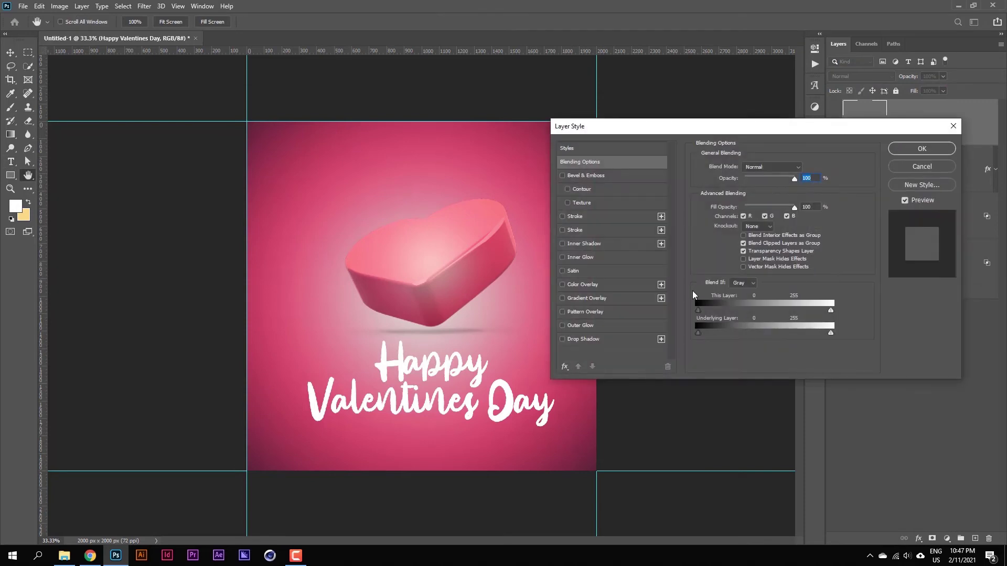
left_click(583, 340)
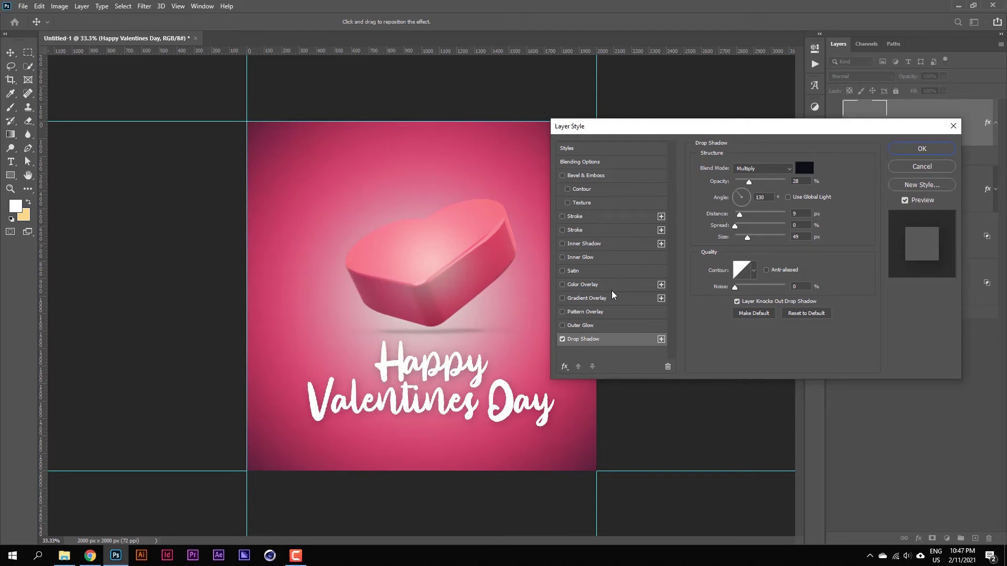
left_click(583, 327)
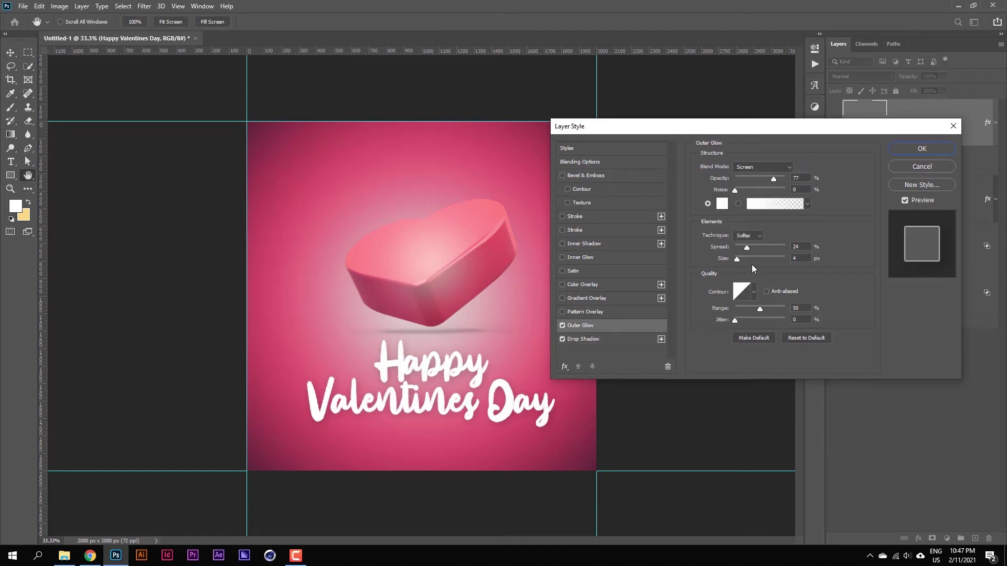
left_click_drag(774, 179, 748, 179)
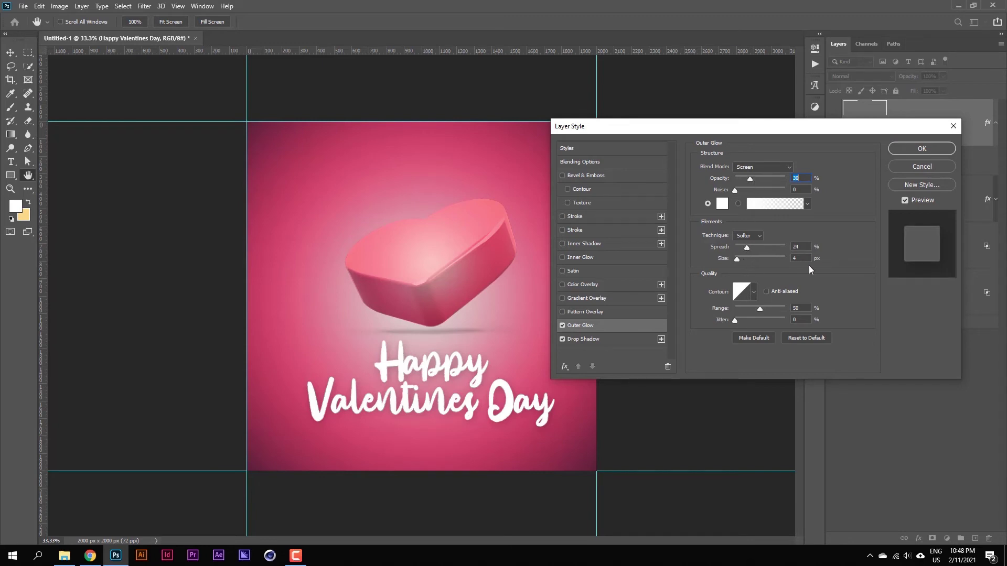
left_click_drag(747, 247, 741, 247)
left_click(922, 150)
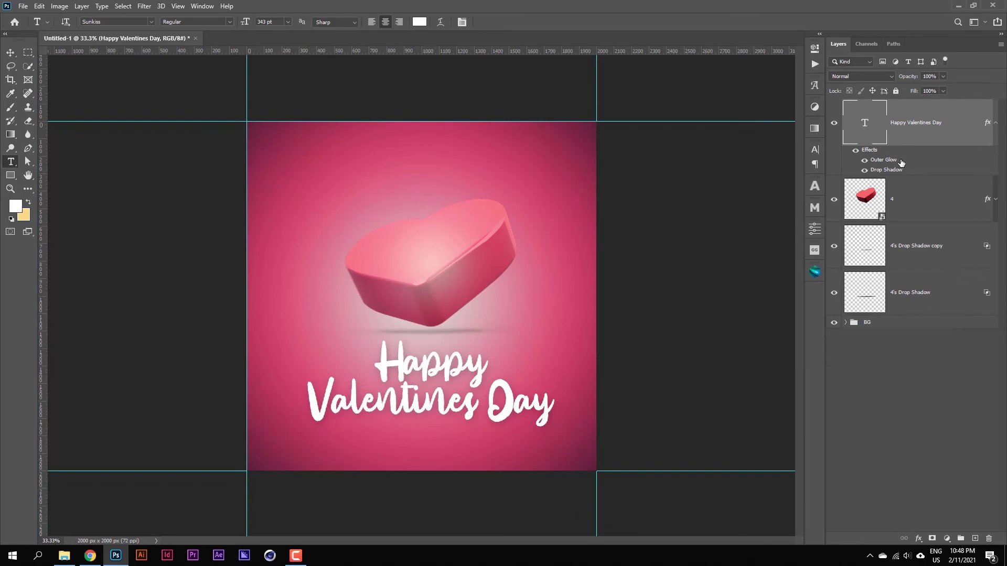
left_click(995, 124)
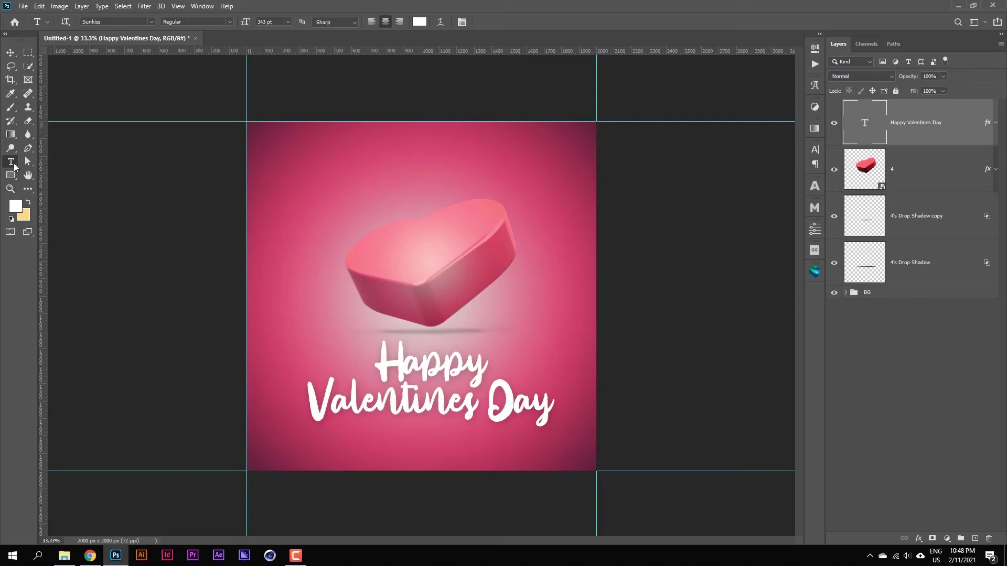
Step: Show the type tool choices in the toolbar
right_click(16, 167)
Step: Add a LOREM IPSUM text layer near the top in Bebas Neue at a smaller size
left_click(63, 162)
left_click(406, 179)
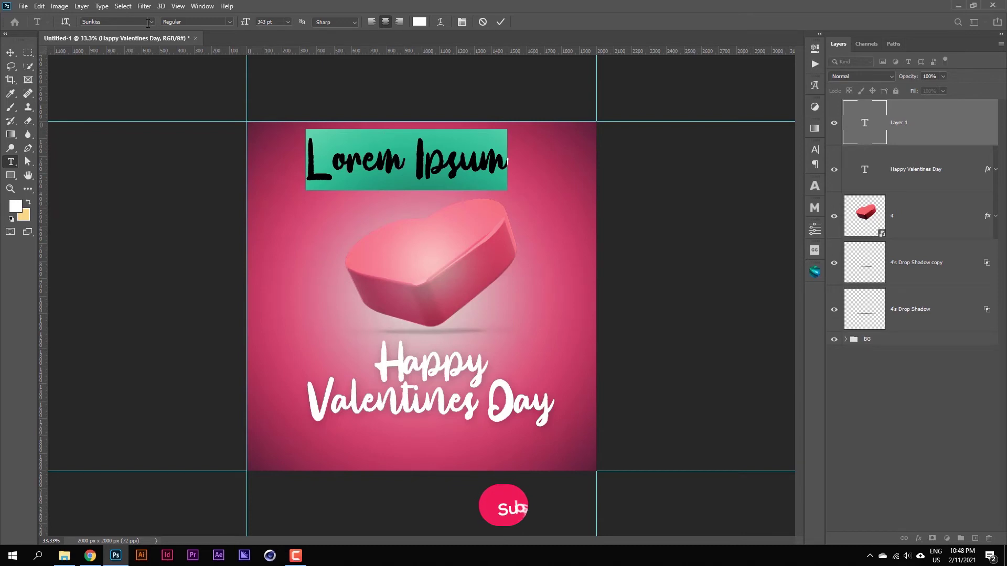
left_click(116, 22)
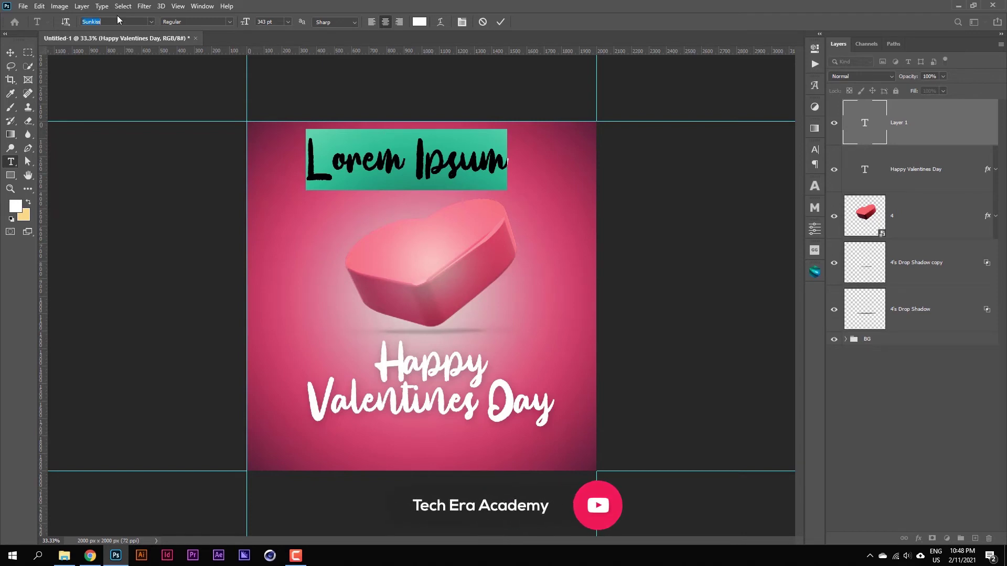
type("gilr")
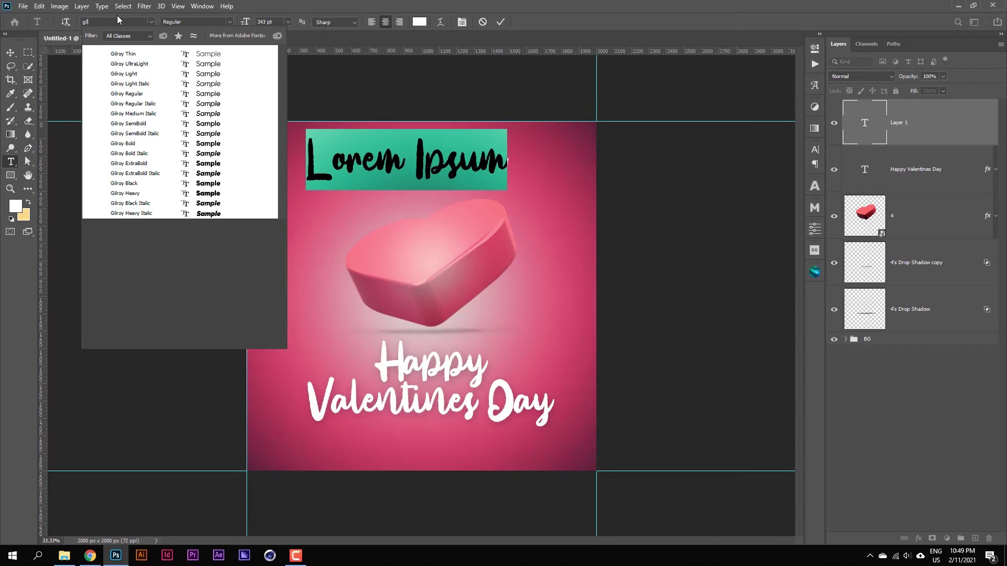
key("BackSpace")
key("BackSpace")
key("BackSpace")
type("beb")
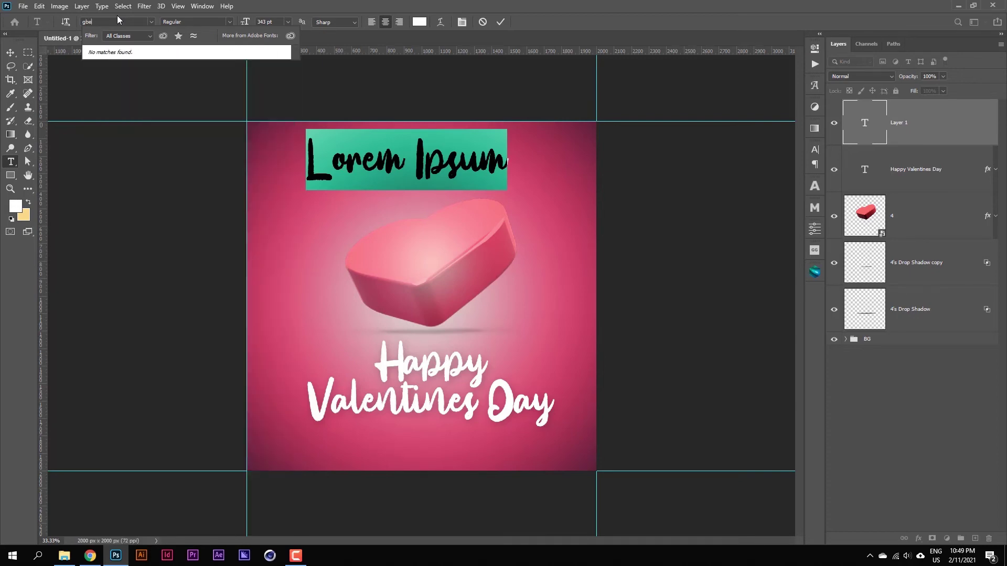
key("BackSpace")
key("BackSpace")
key("BackSpace")
type("be")
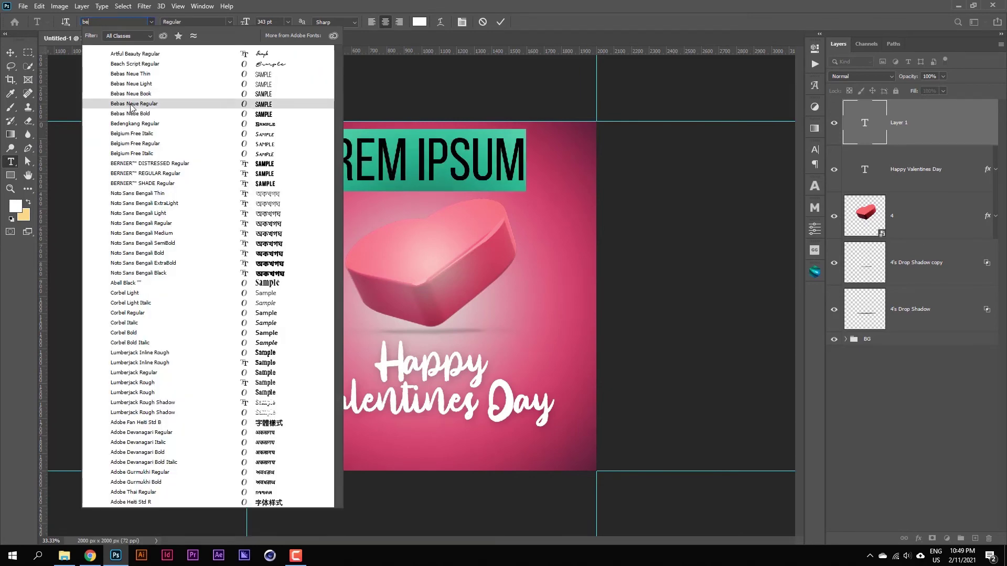
left_click(131, 104)
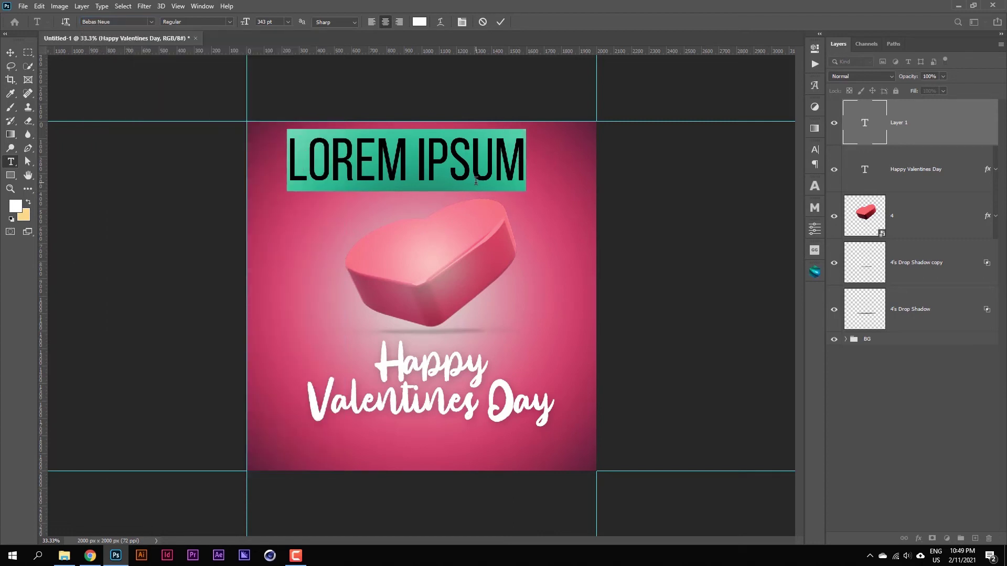
left_click_drag(245, 22, 149, 144)
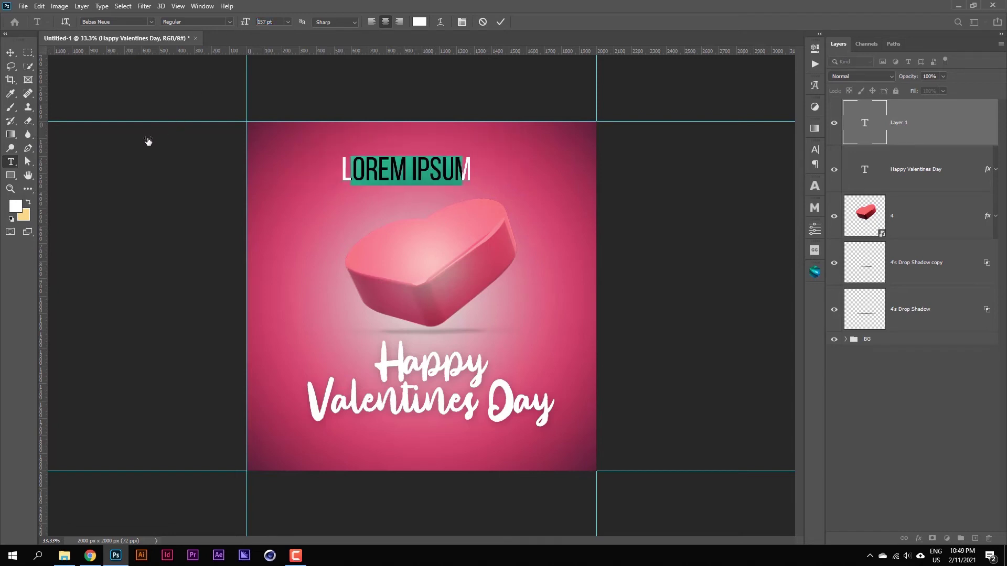
left_click(500, 22)
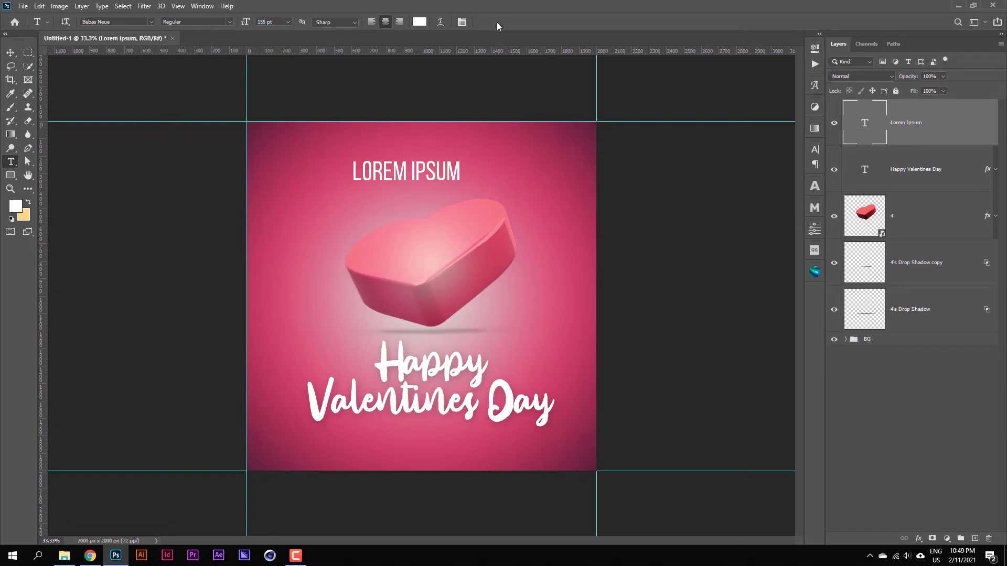
Step: Nudge the heading right and extend it to read 'LOREM IPSUM PRESENT'
key("ctrl+t")
left_click_drag(438, 176, 458, 173)
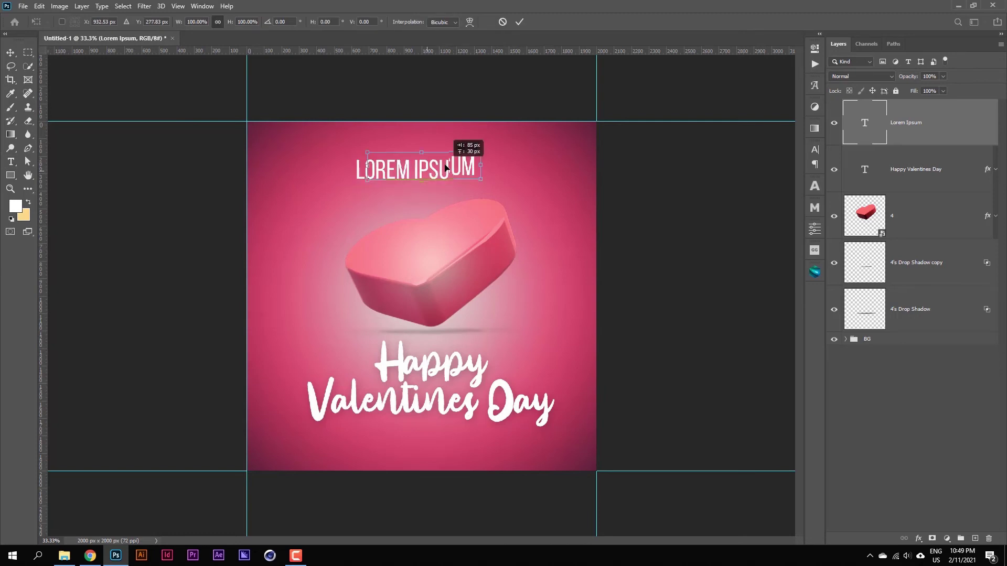
left_click(519, 22)
double_click(865, 122)
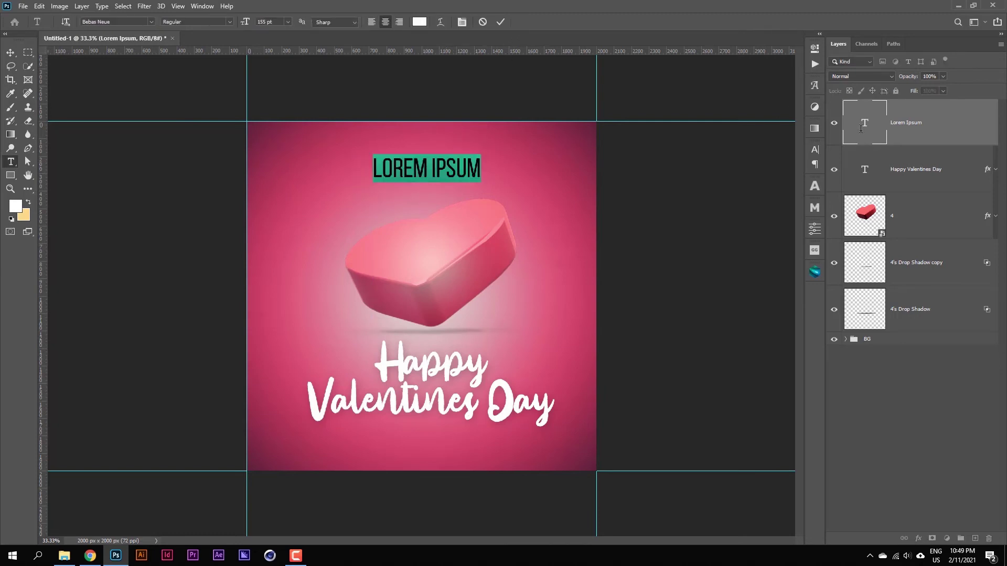
left_click(481, 171)
type("PRESENT")
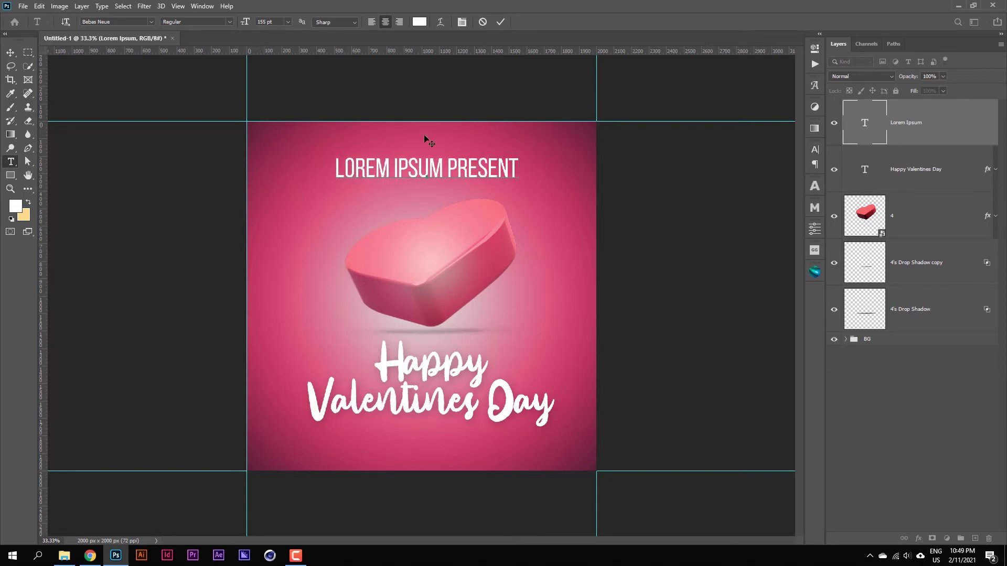
left_click(498, 22)
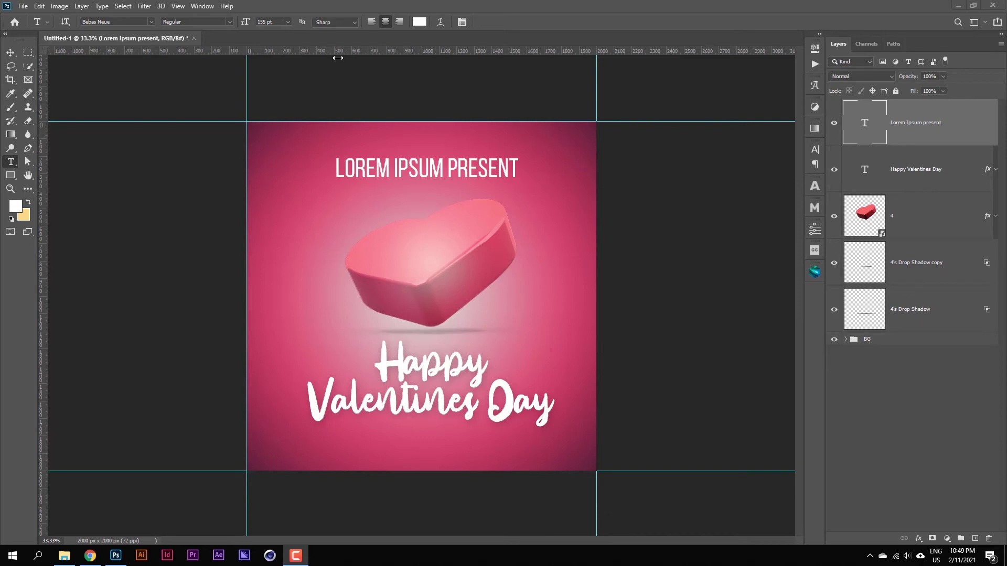
Step: Scale the heading to about 75% and recentre it above the heart
left_click(911, 169)
left_click(903, 130)
key("ctrl+t")
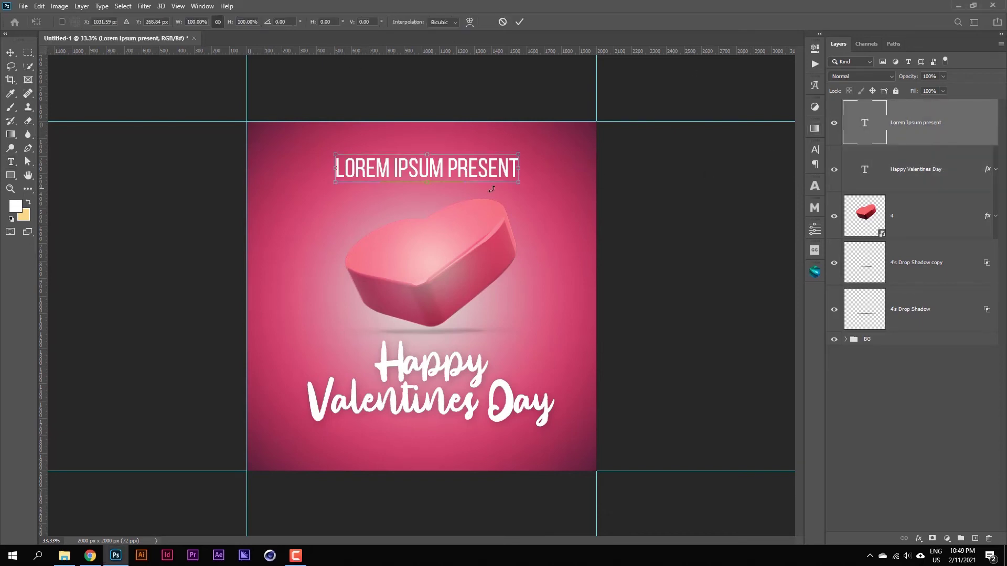
left_click_drag(519, 180, 474, 171)
left_click_drag(409, 165, 460, 160)
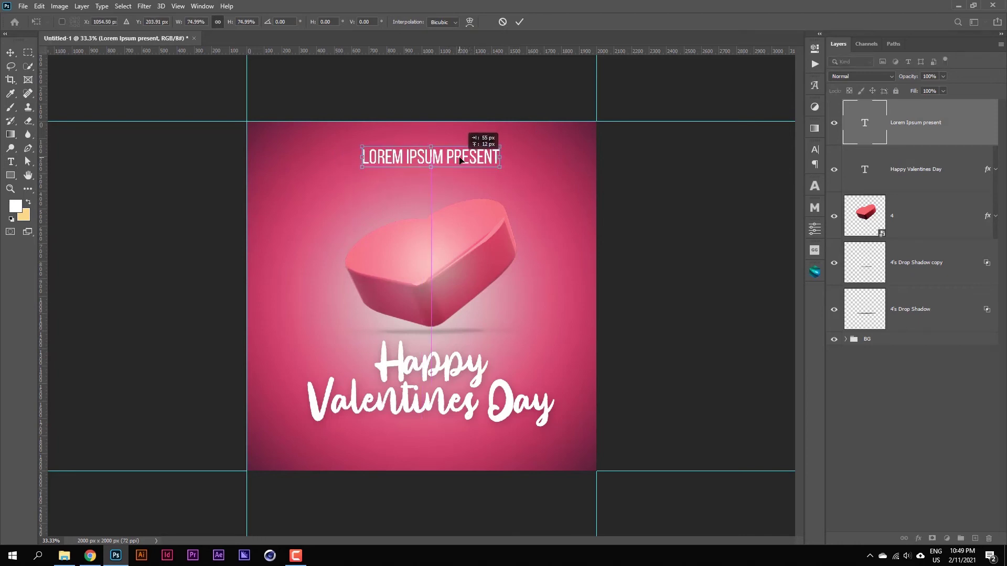
left_click(518, 23)
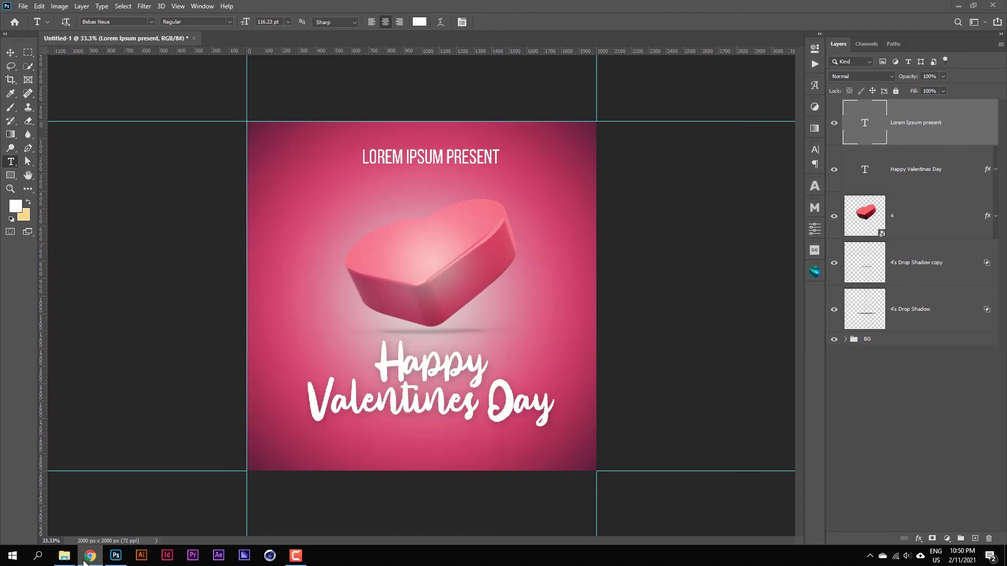
Step: Drag 2.png into the poster, scale it to about 79% and place it upper-left
left_click(64, 556)
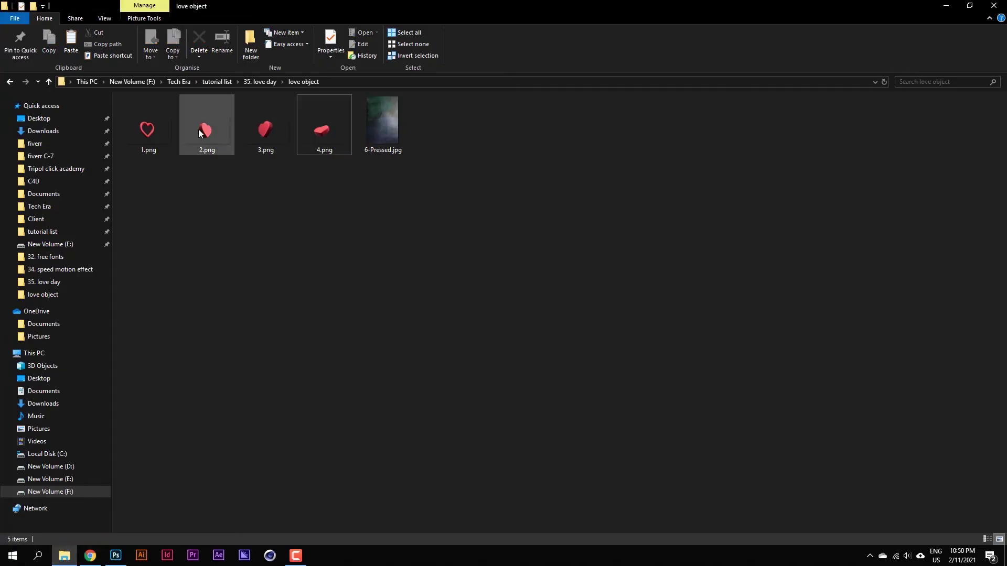
mouse_move(200, 130)
left_mouse_down()
mouse_move(122, 550)
mouse_move(328, 268)
left_mouse_up()
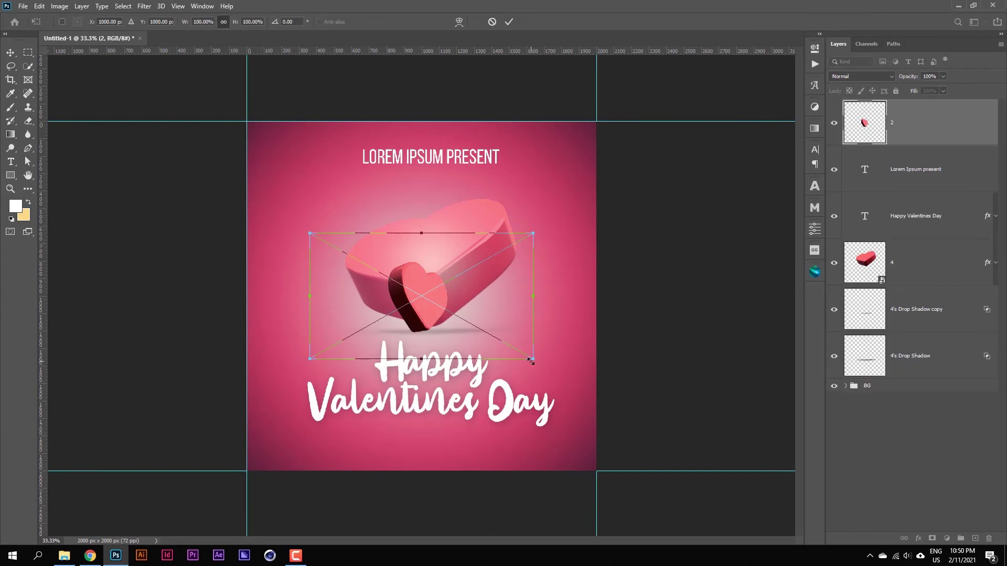
left_click_drag(529, 360, 488, 333)
left_click_drag(433, 310, 354, 249)
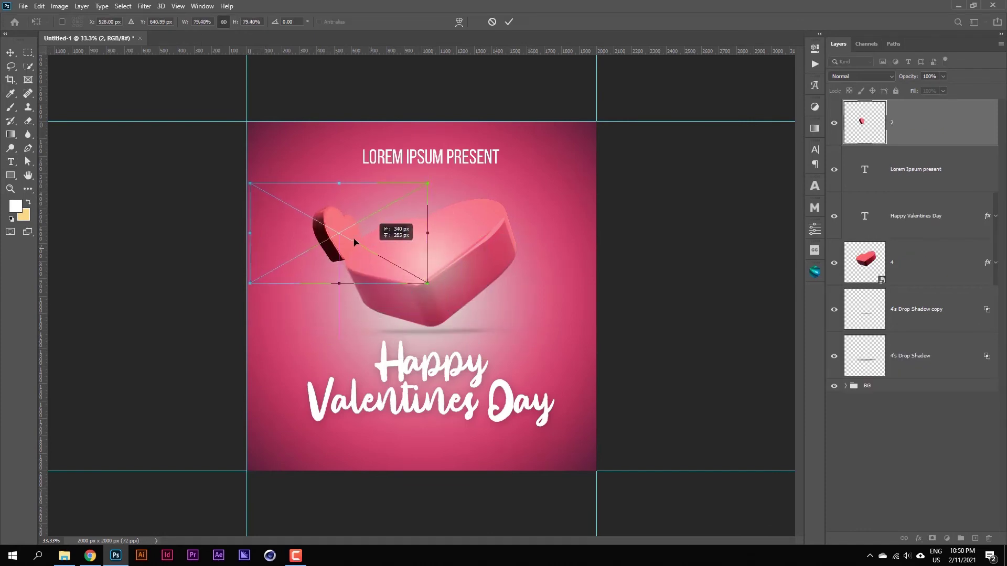
left_click(509, 22)
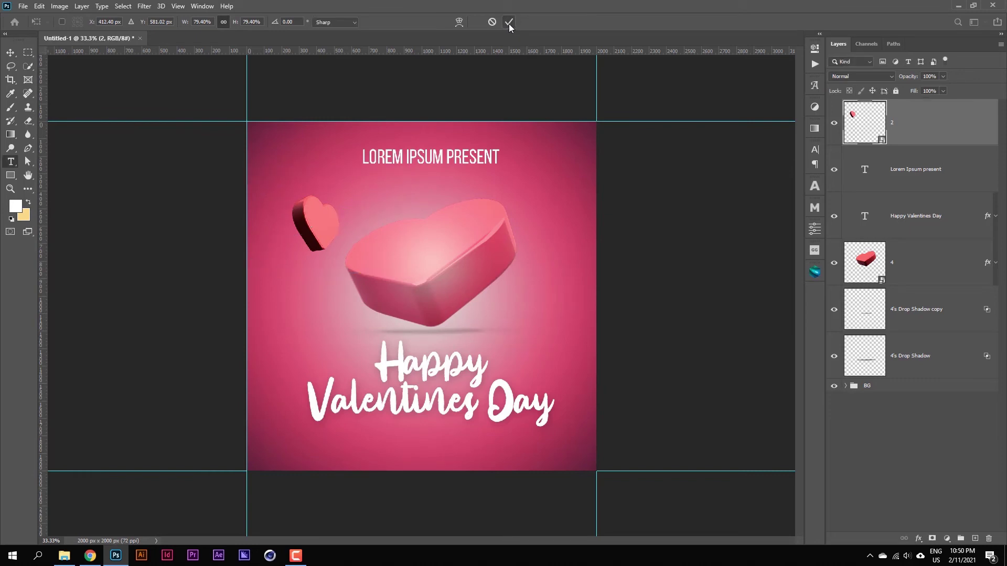
right_click(907, 131)
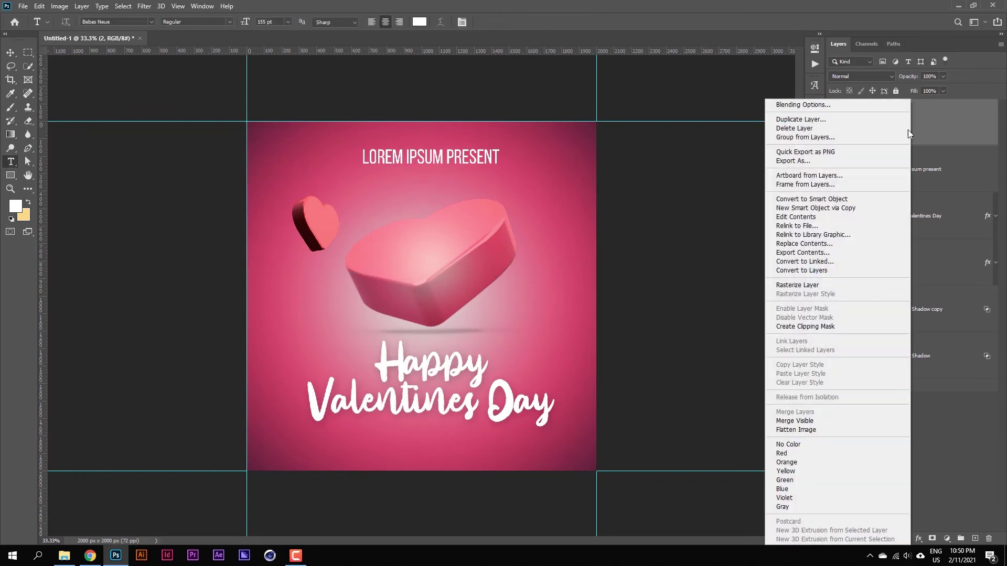
Step: Give the small heart a drop shadow and a reduced-opacity gradient overlay
left_click(828, 108)
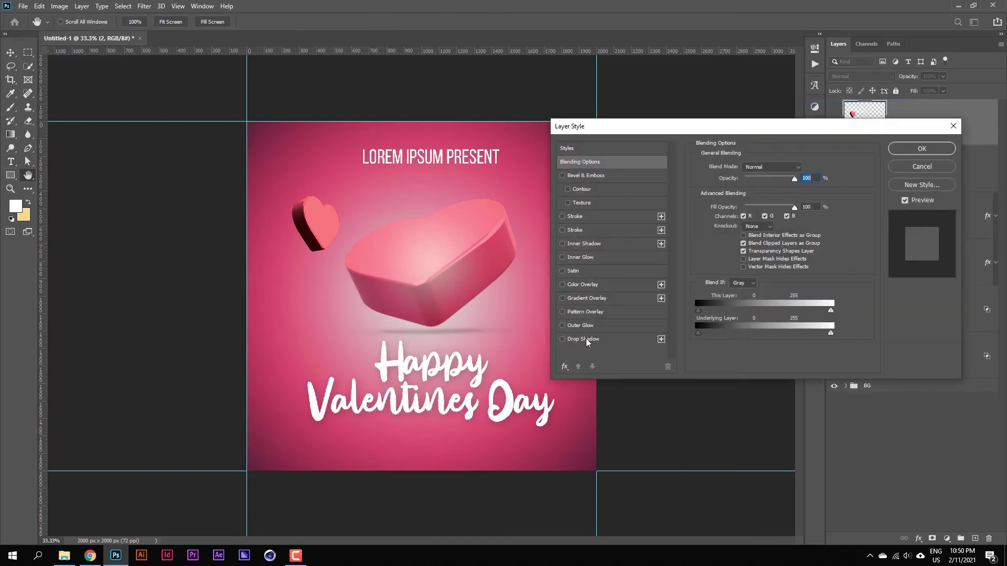
left_click(583, 339)
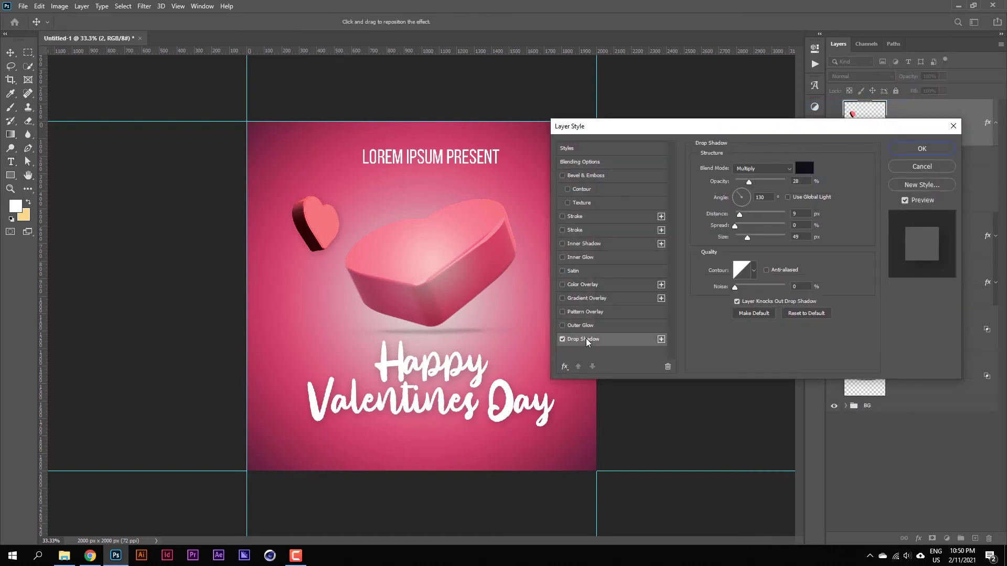
left_click(589, 297)
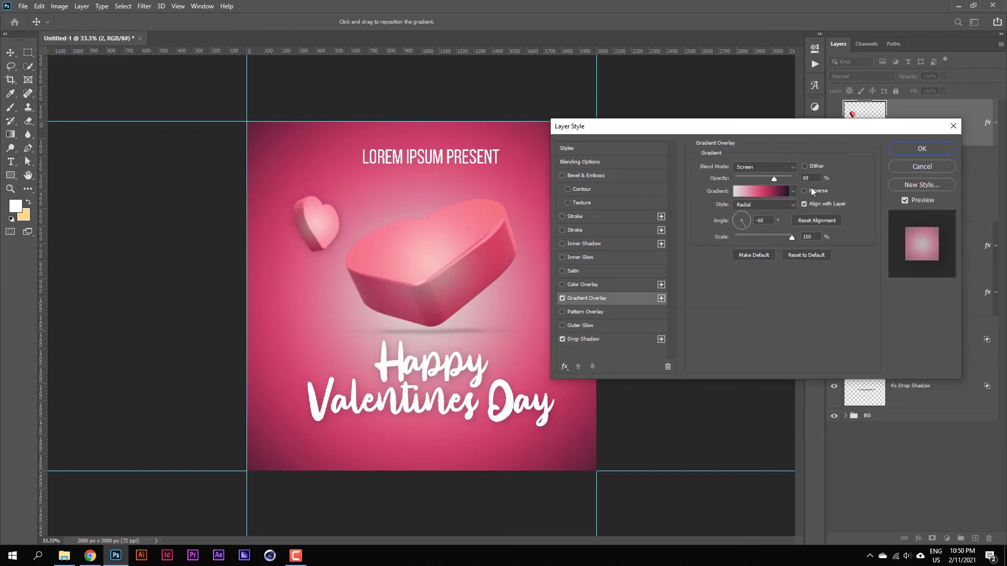
left_click_drag(775, 177, 746, 178)
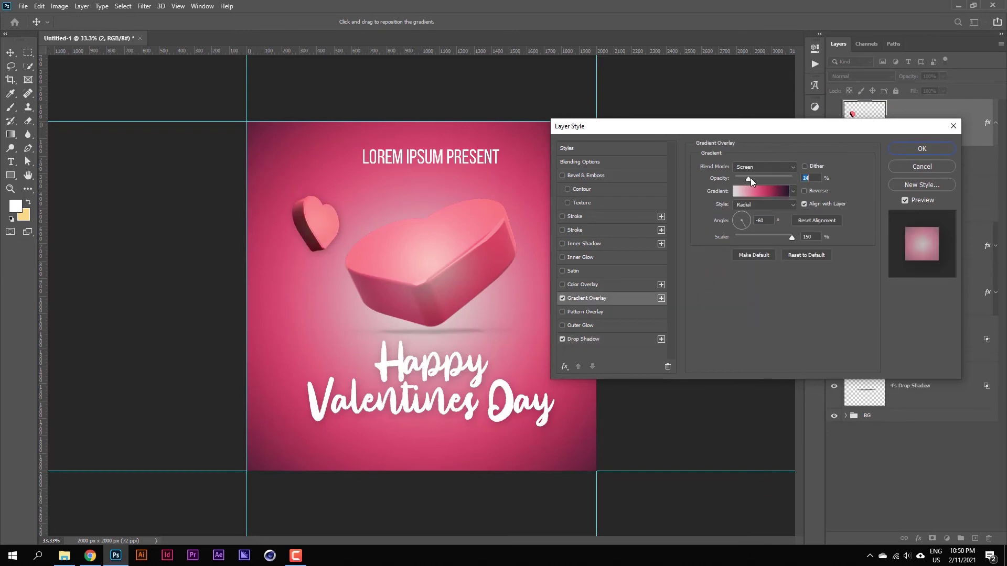
left_click(906, 149)
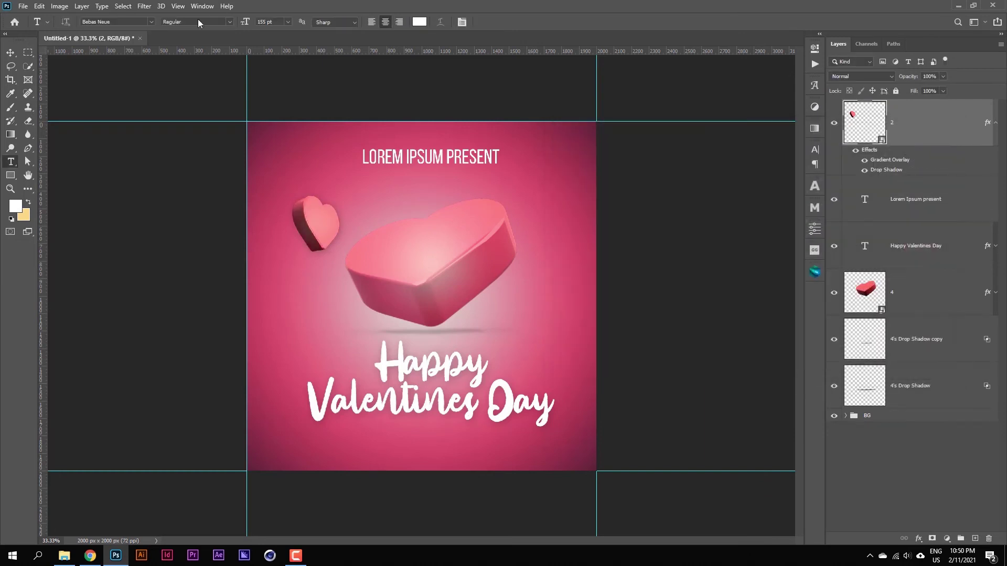
left_click(144, 6)
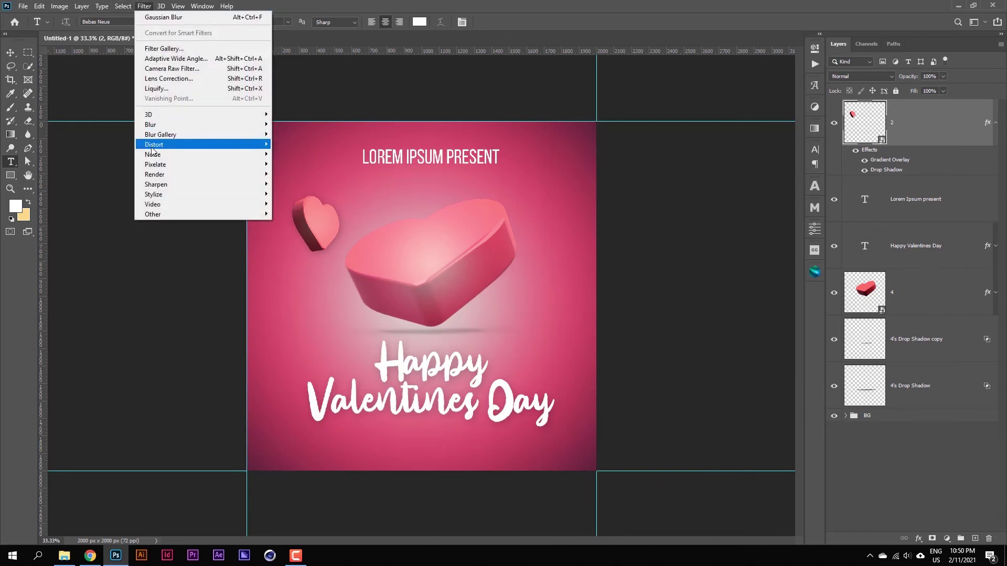
mouse_move(150, 124)
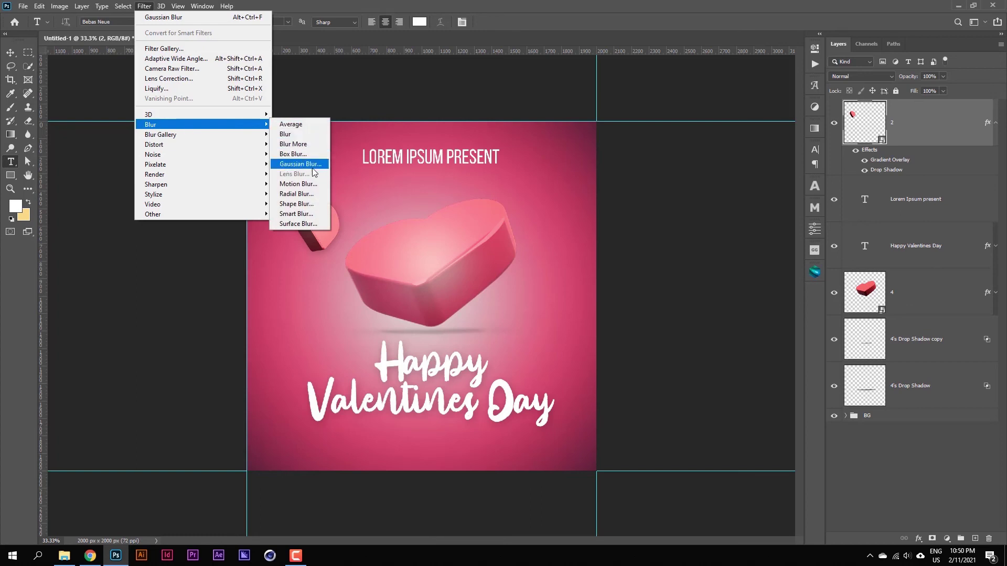
Step: Motion-blur the small heart at angle 0, about 44 pixels, and duplicate its layer
left_click(304, 184)
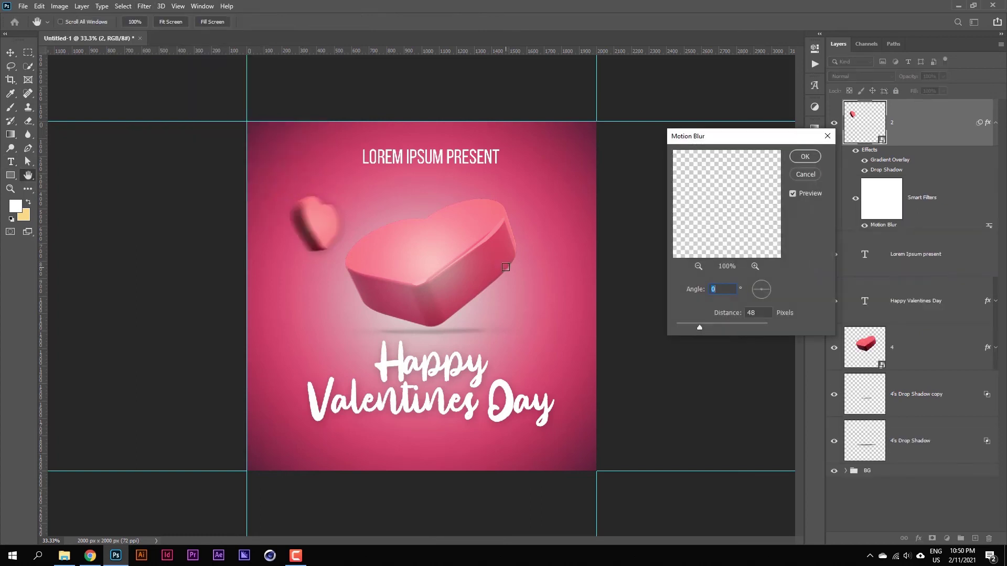
left_click_drag(703, 325, 700, 326)
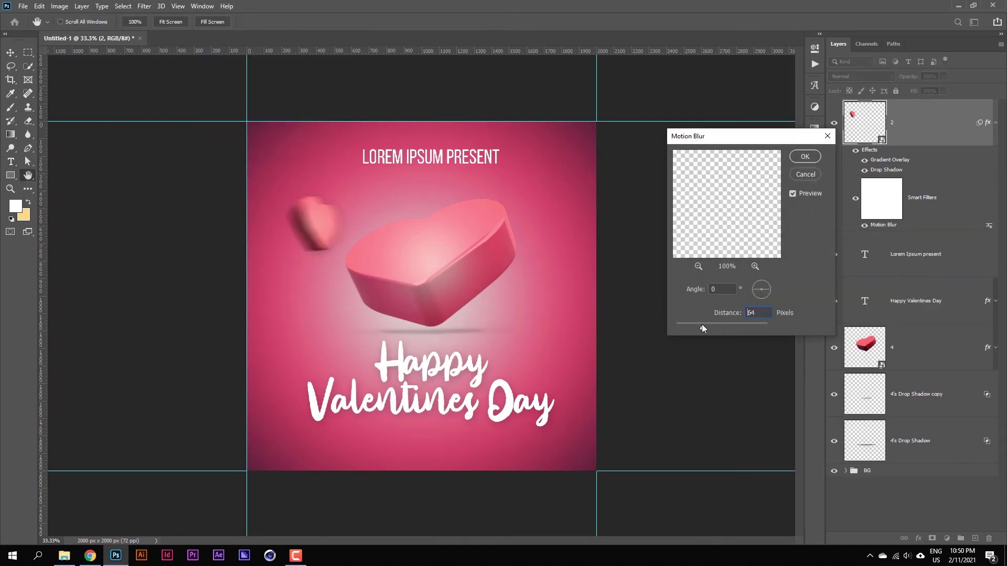
left_click_drag(700, 325, 697, 326)
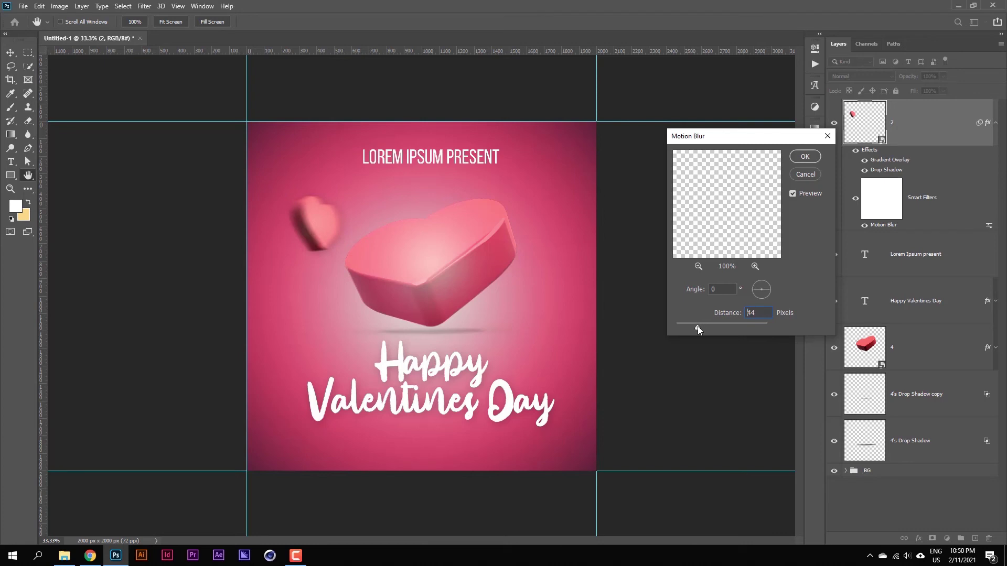
left_click(803, 156)
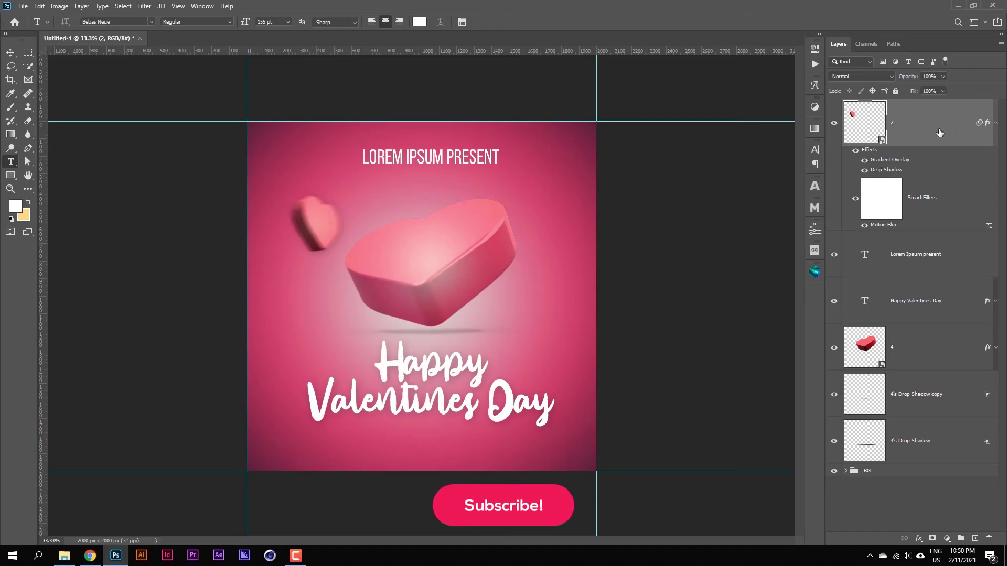
key("ctrl+j")
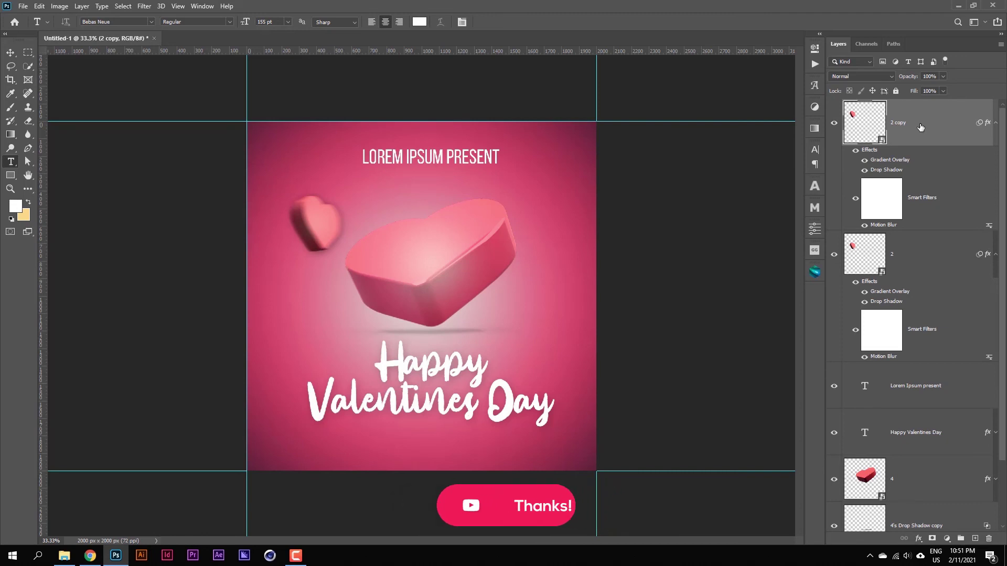
Step: Flip the copy horizontally, move it right of the heart, rotate about -173° and scale ~64%
key("ctrl+t")
left_click(495, 210)
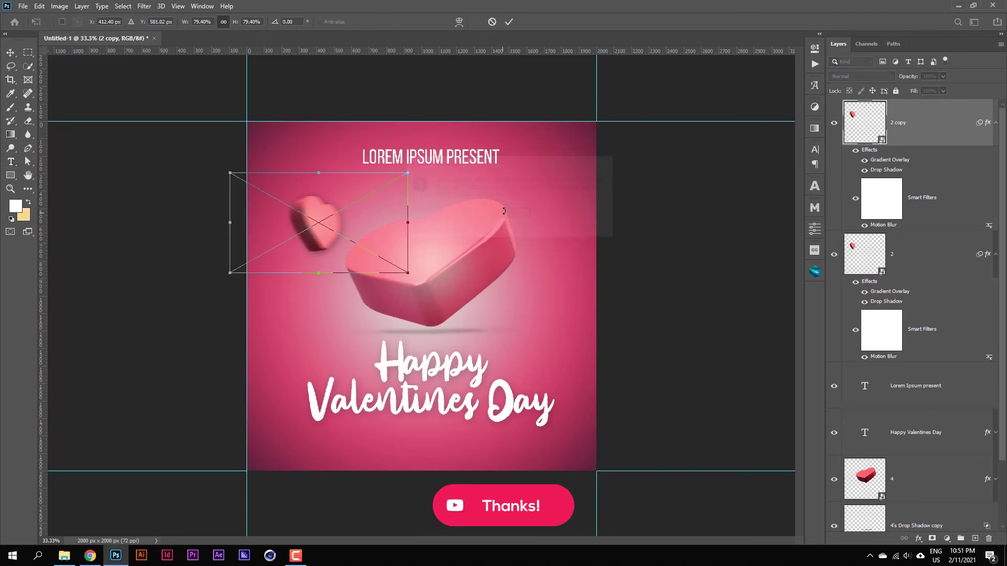
right_click(325, 239)
left_click(360, 400)
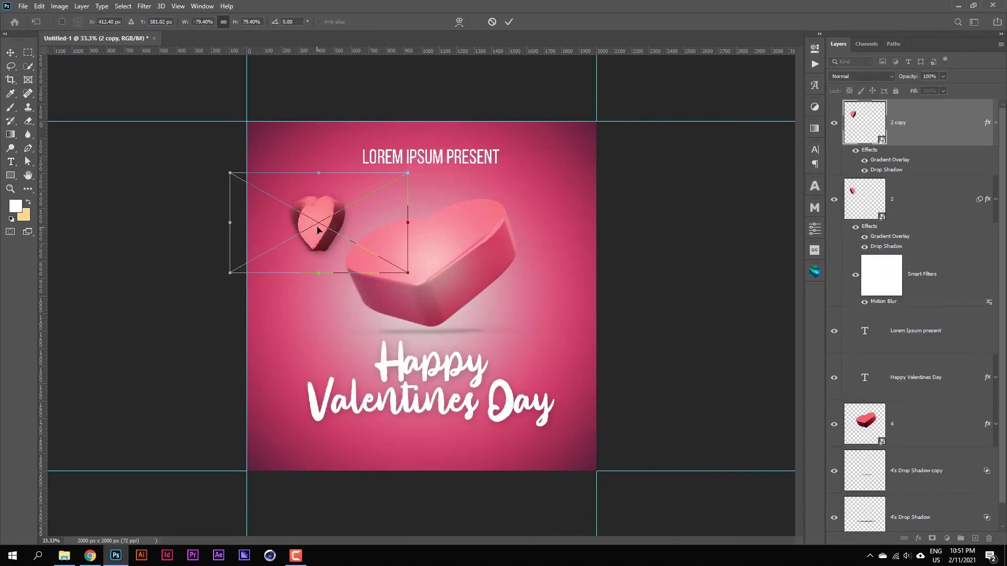
left_click_drag(325, 232, 549, 318)
mouse_move(650, 359)
left_mouse_down()
mouse_move(640, 366)
mouse_move(588, 348)
left_mouse_up()
left_click_drag(536, 312, 551, 321)
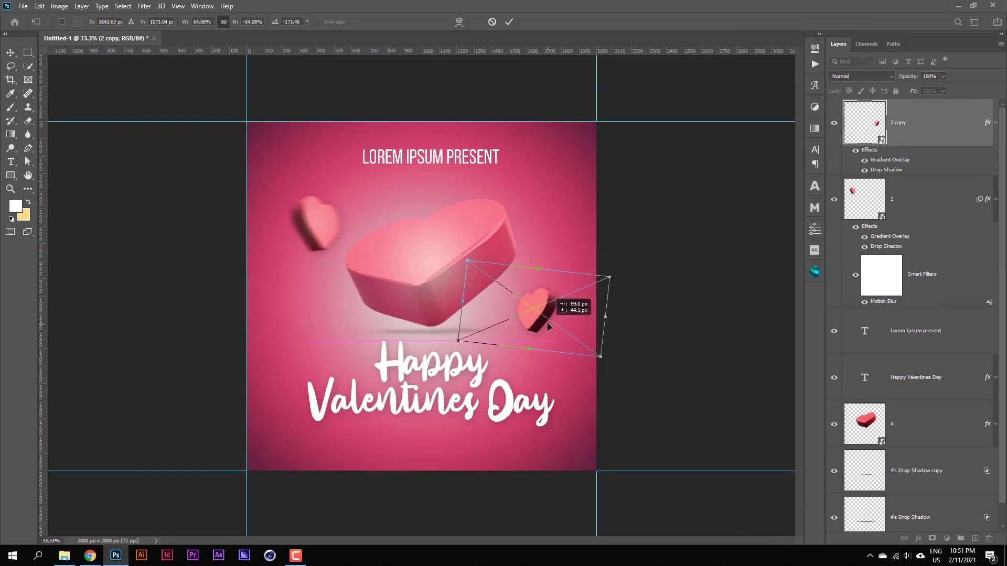
left_click(509, 22)
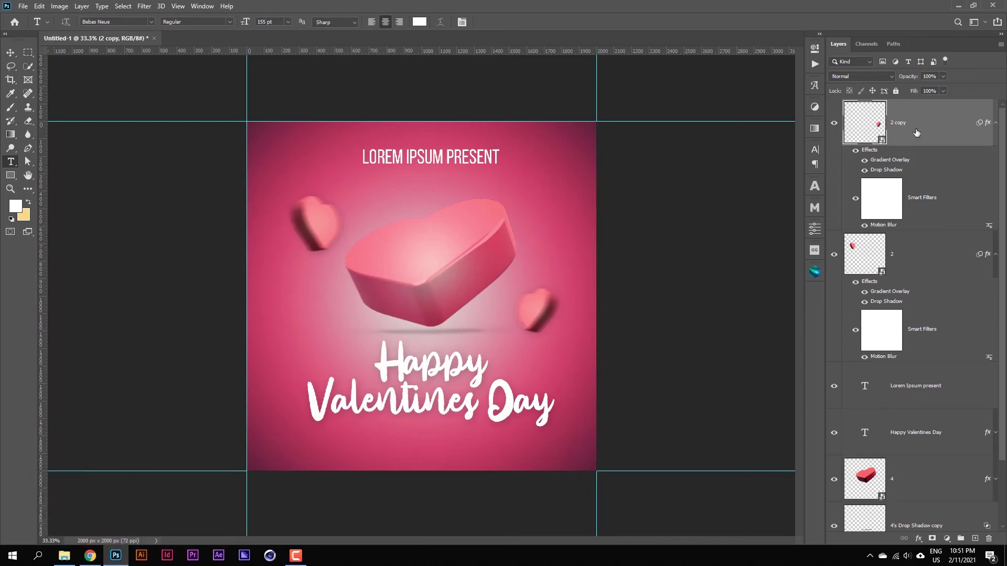
Step: Duplicate the heart again, shrink it and place it near the poster's top right
key("ctrl+j")
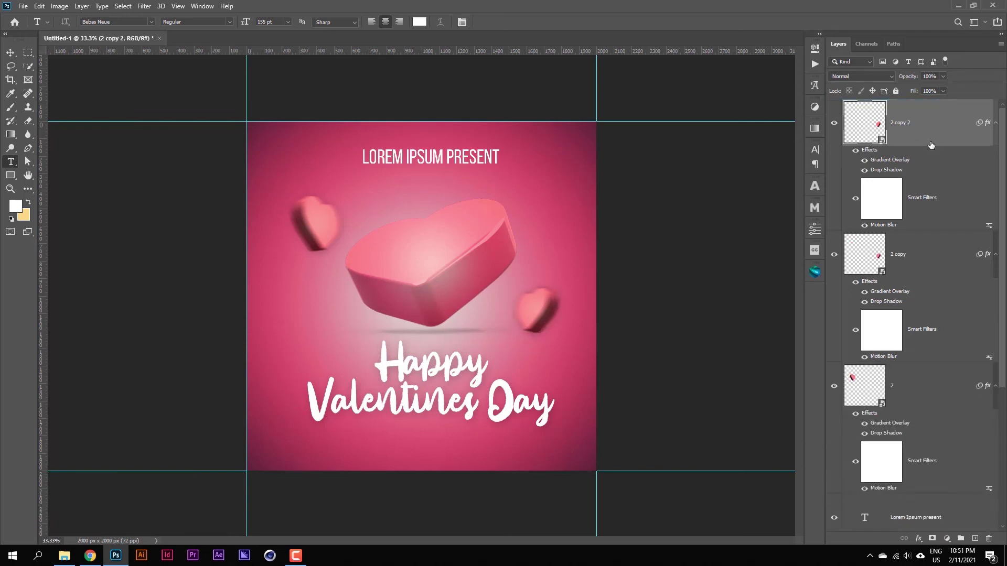
key("ctrl+t")
left_click(512, 213)
left_click_drag(538, 309, 454, 180)
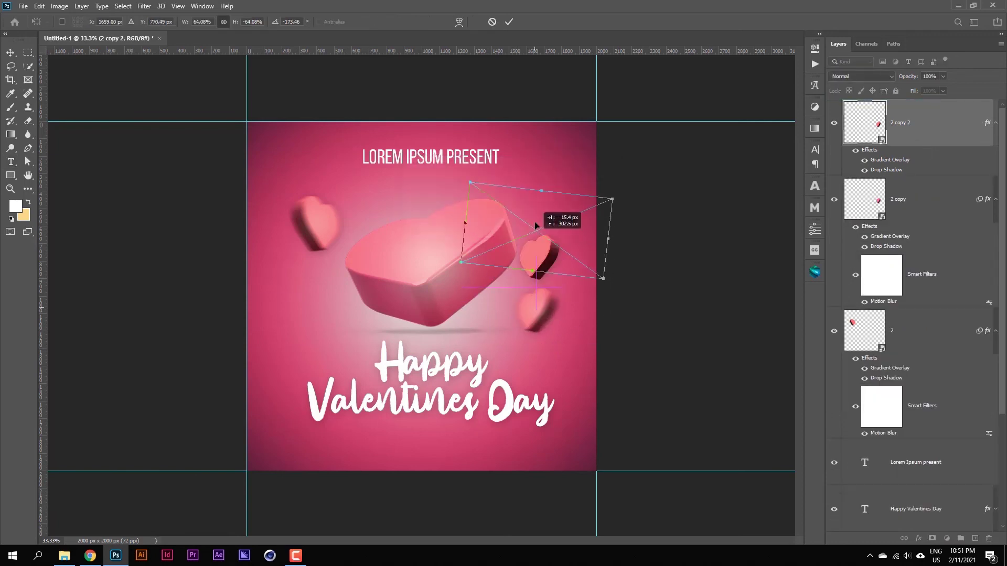
left_click_drag(398, 192, 425, 204)
left_click_drag(540, 201, 538, 209)
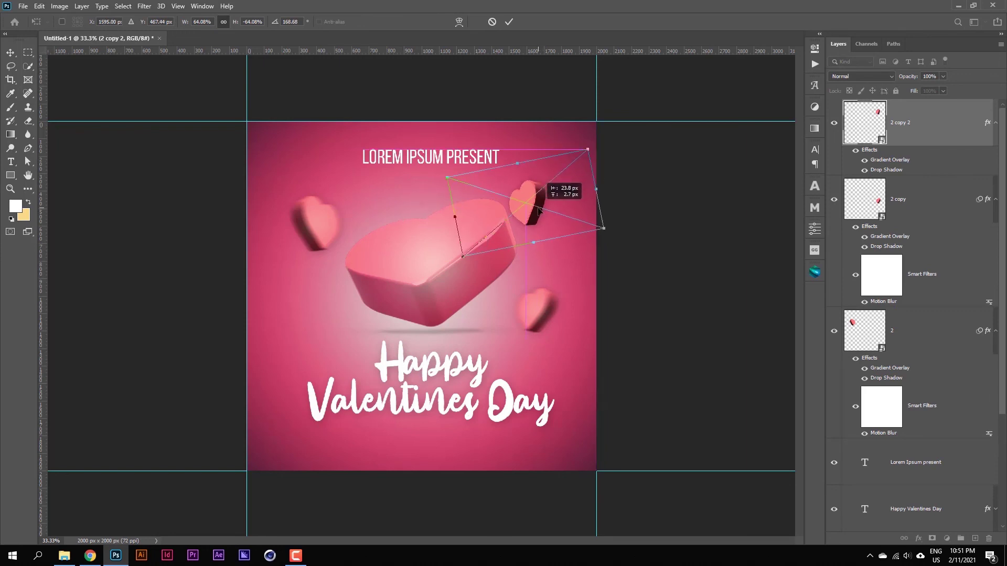
left_click_drag(604, 228, 544, 220)
left_click_drag(524, 178, 559, 189)
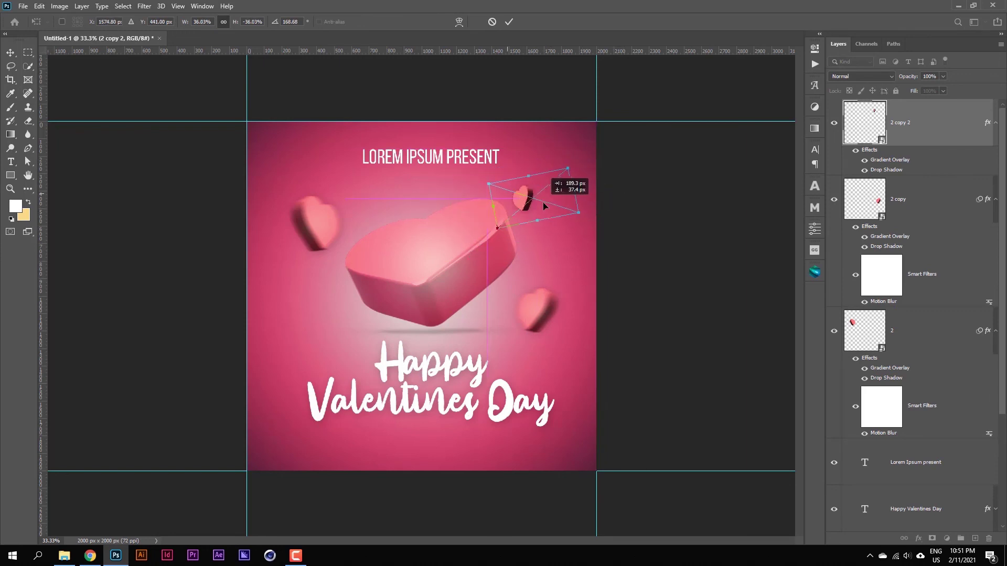
left_click(507, 22)
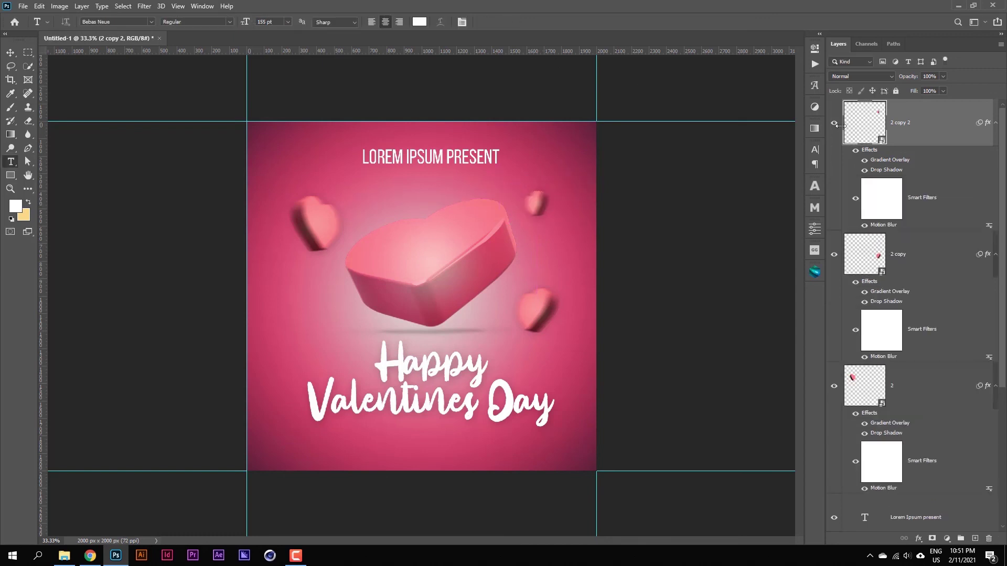
Step: Replace this heart's gradient overlay with a white color overlay
double_click(880, 160)
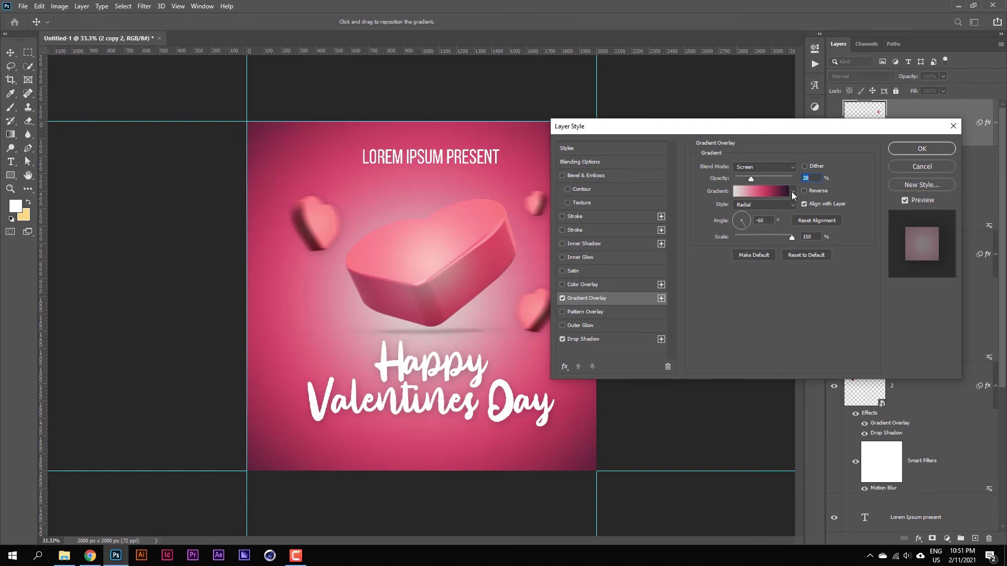
left_click(562, 298)
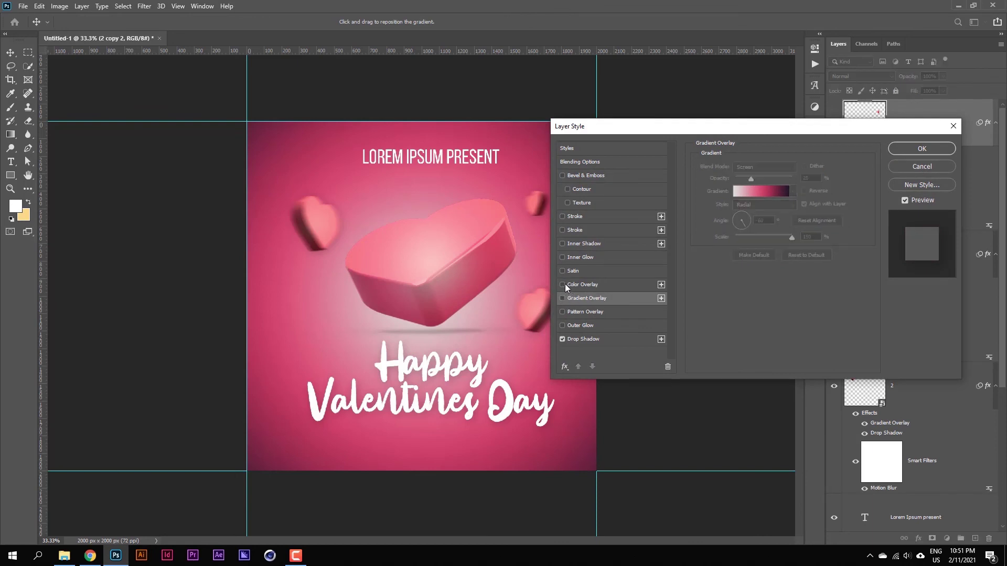
left_click(563, 284)
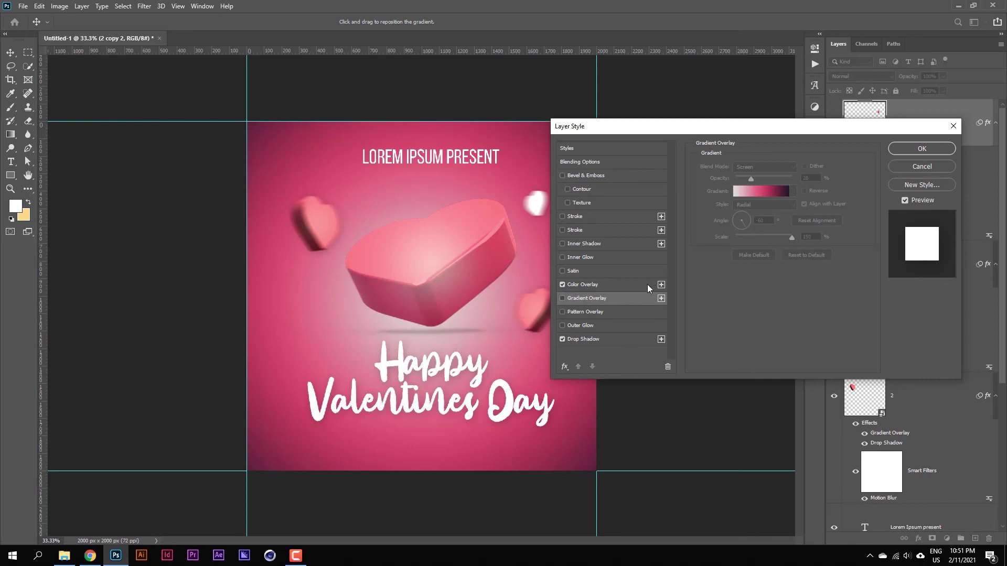
left_click(598, 285)
left_click(911, 150)
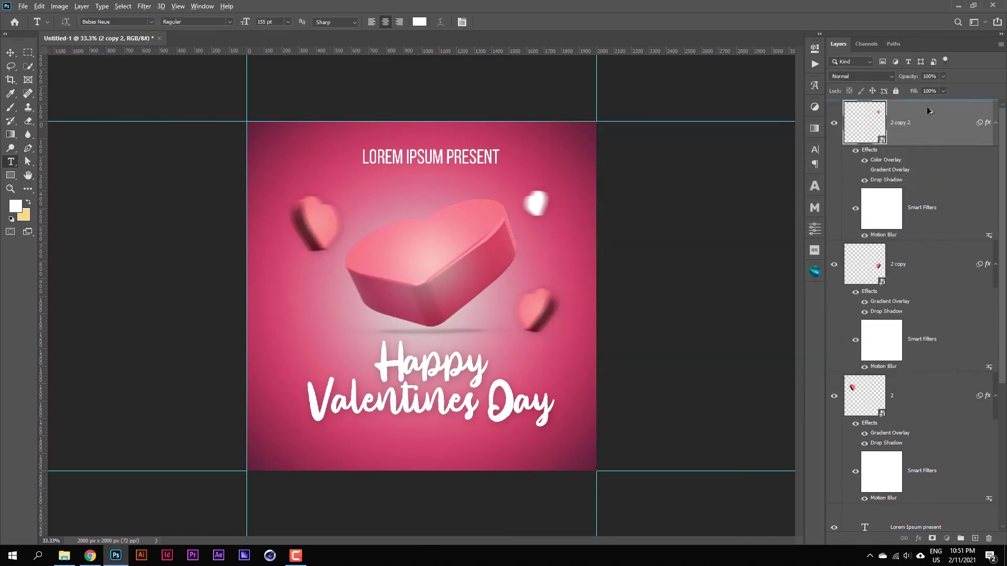
Step: Duplicate the white heart, flip it horizontally, tilt it, and place it at lower left
key("ctrl+j")
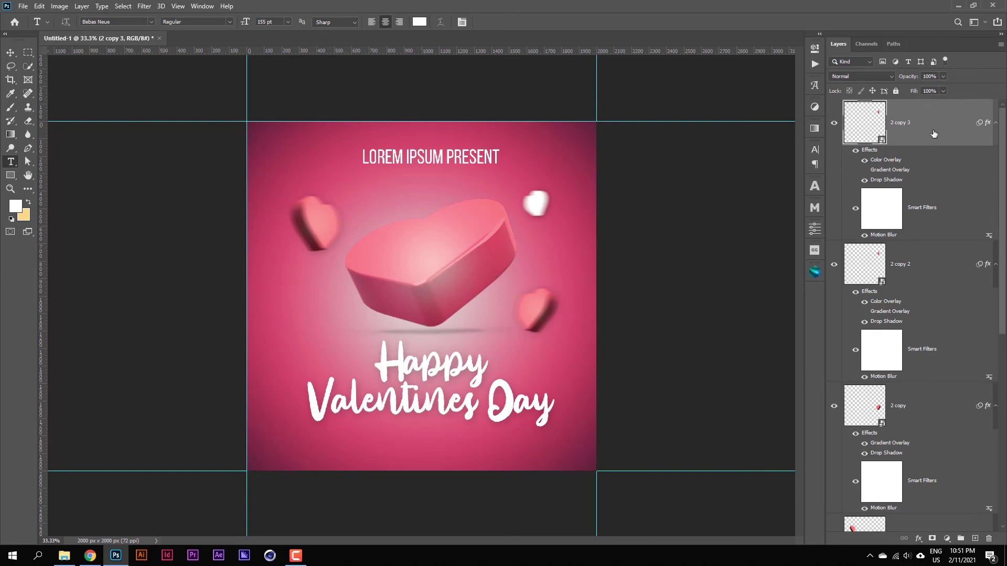
key("ctrl+t")
left_click(524, 218)
mouse_move(534, 203)
left_mouse_down()
mouse_move(342, 321)
mouse_move(315, 322)
left_mouse_up()
right_click(330, 317)
left_click(399, 480)
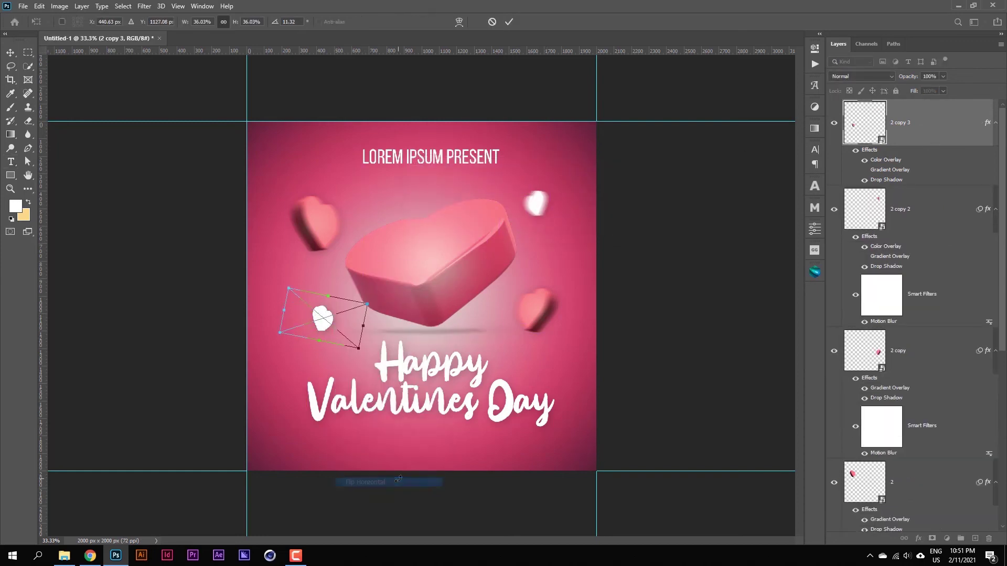
left_click_drag(263, 319, 276, 349)
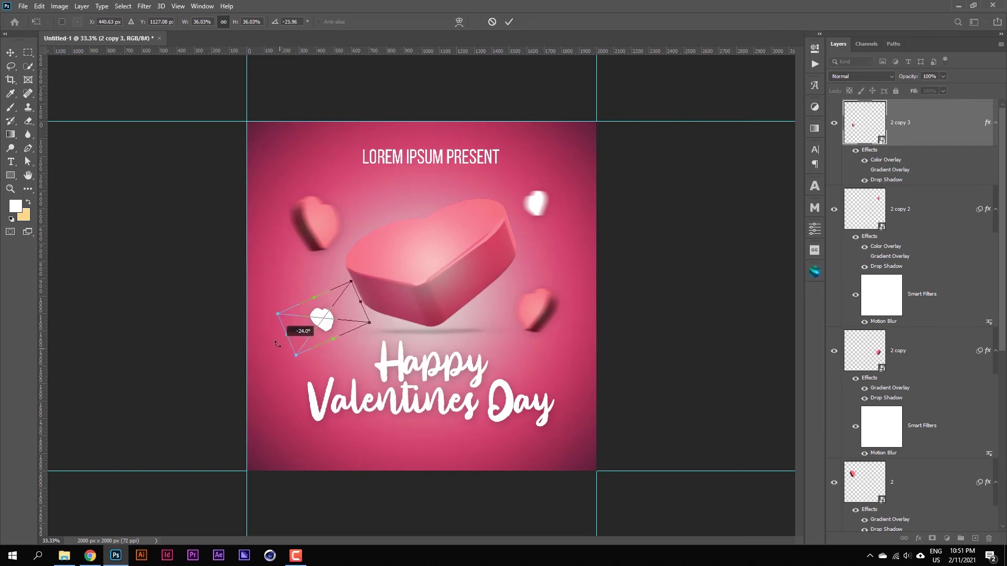
left_click_drag(323, 325, 318, 327)
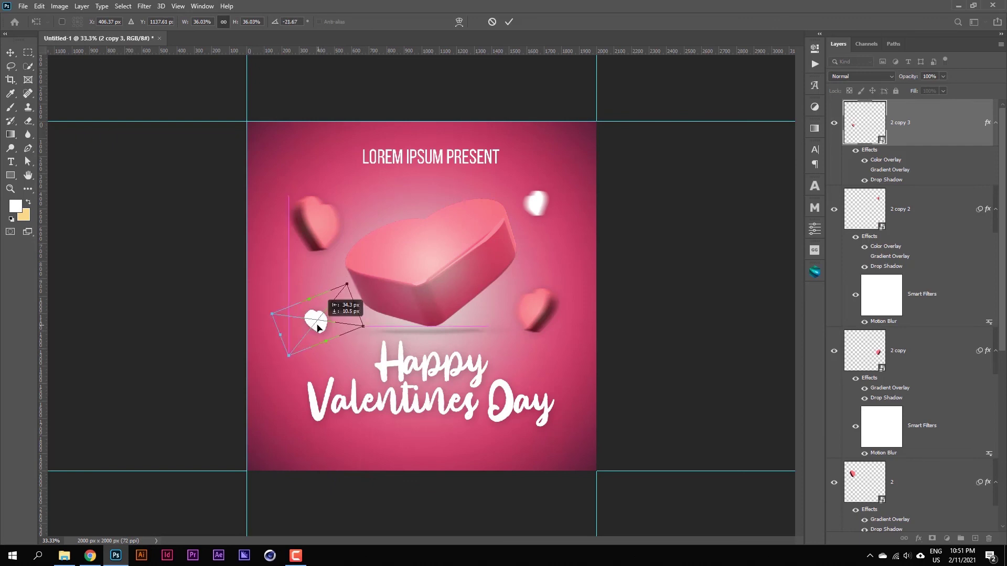
left_click(508, 23)
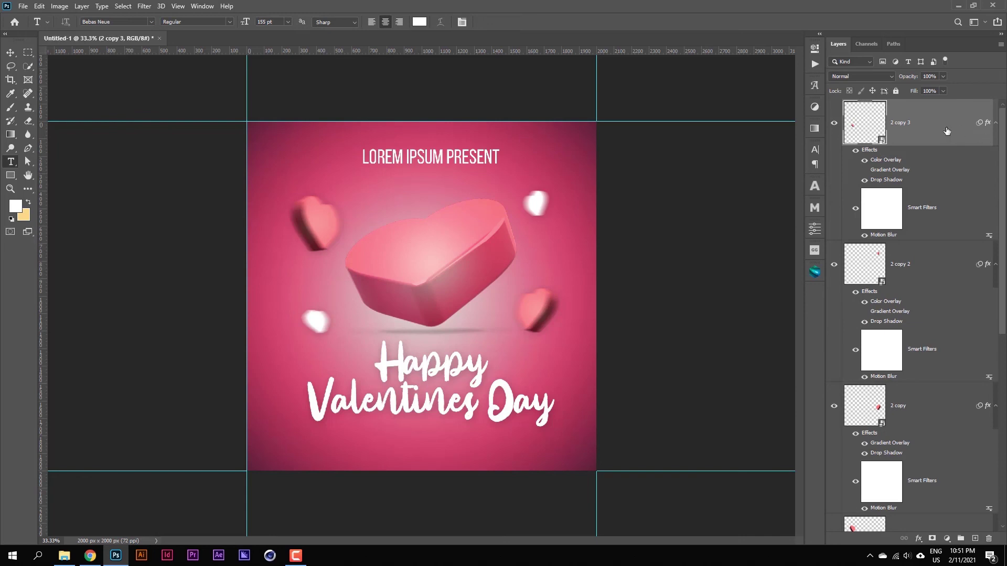
Step: Add another white heart copy positioned below the title
key("ctrl+j")
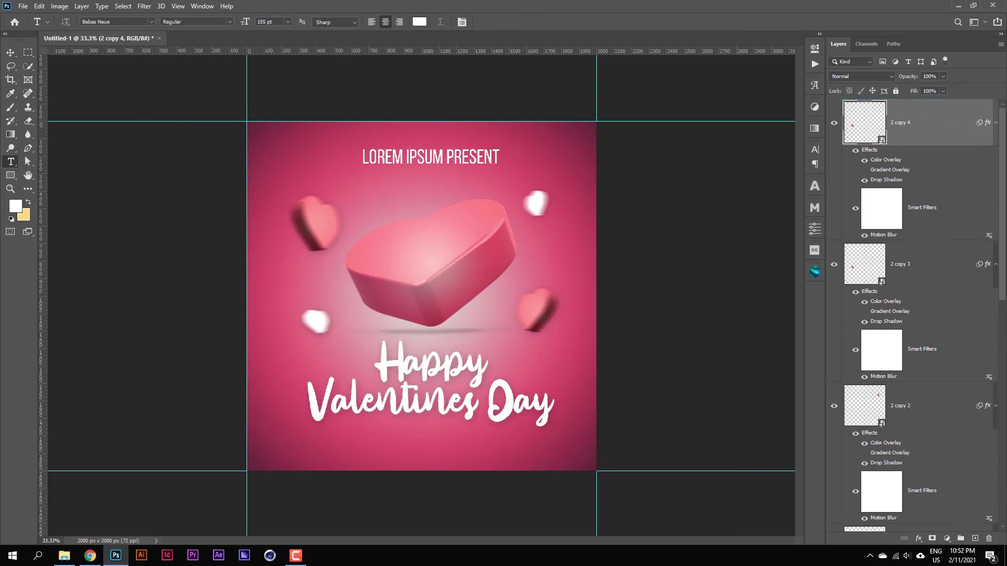
key("ctrl+t")
left_click(507, 215)
mouse_move(316, 321)
left_mouse_down()
mouse_move(408, 443)
mouse_move(429, 444)
mouse_move(424, 452)
left_mouse_up()
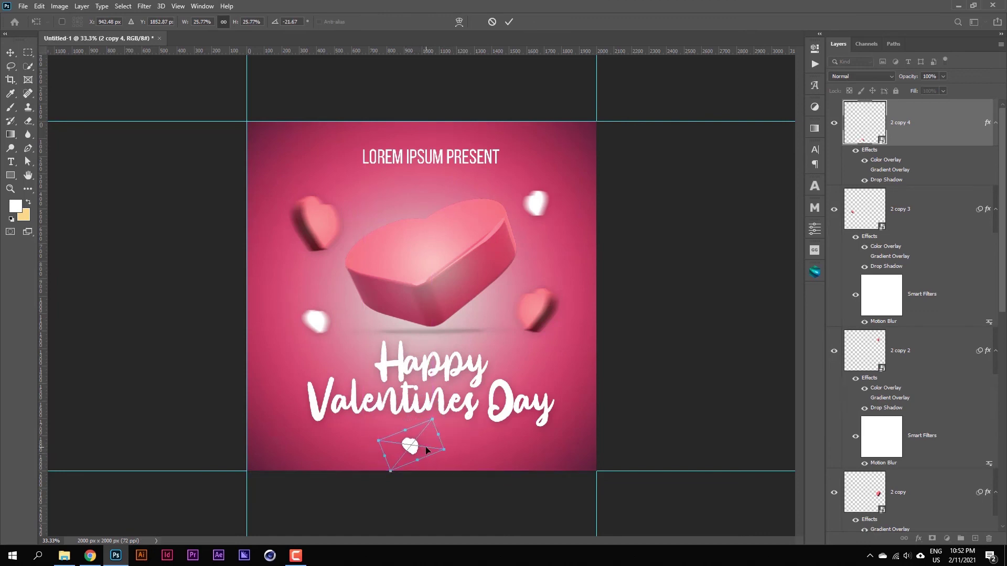
left_click(509, 22)
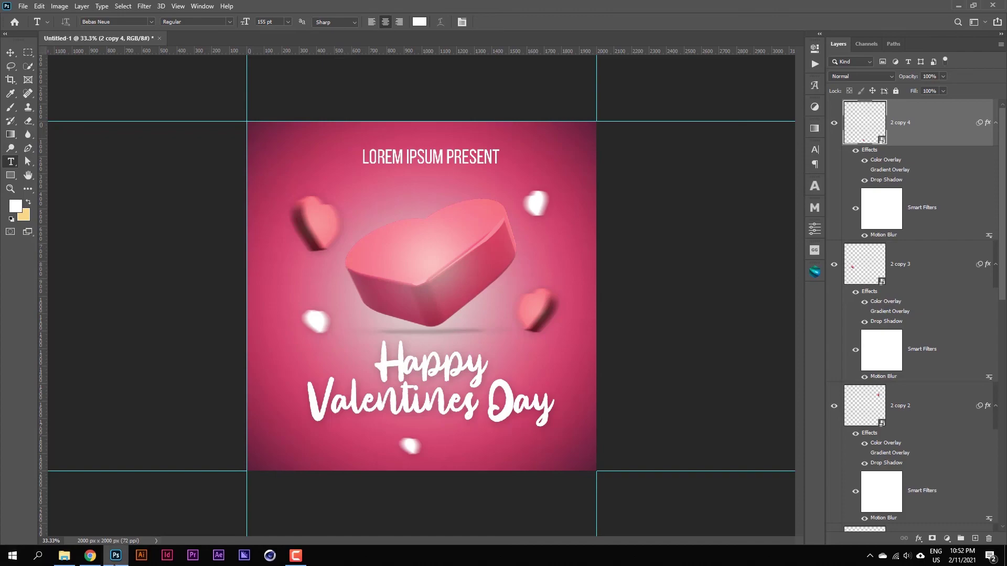
Step: Drag the 6-Pressed.jpg texture from Explorer onto the poster
left_click(64, 556)
left_click_drag(388, 125, 126, 532)
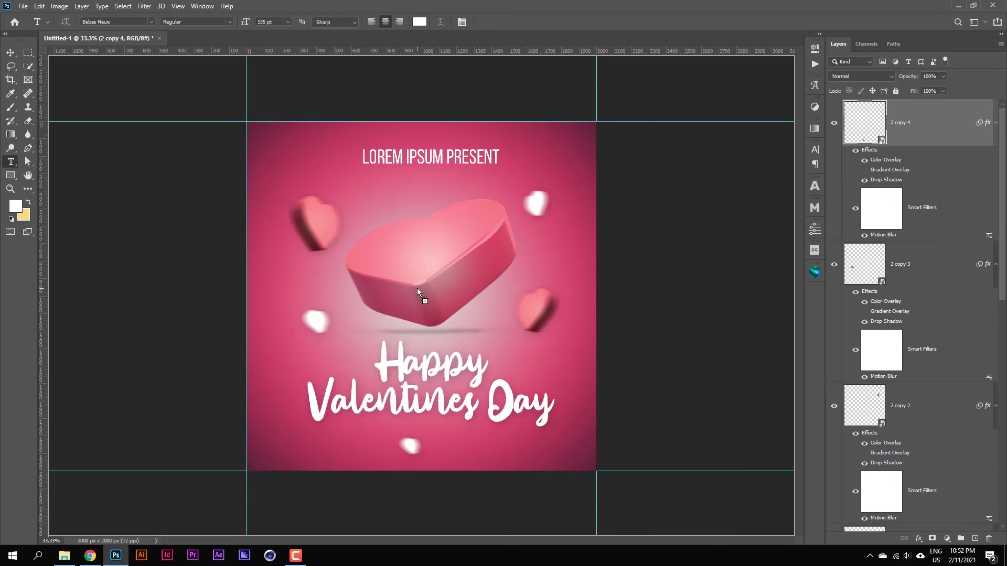
mouse_move(127, 530)
left_mouse_down()
mouse_move(416, 288)
mouse_move(405, 291)
left_mouse_up()
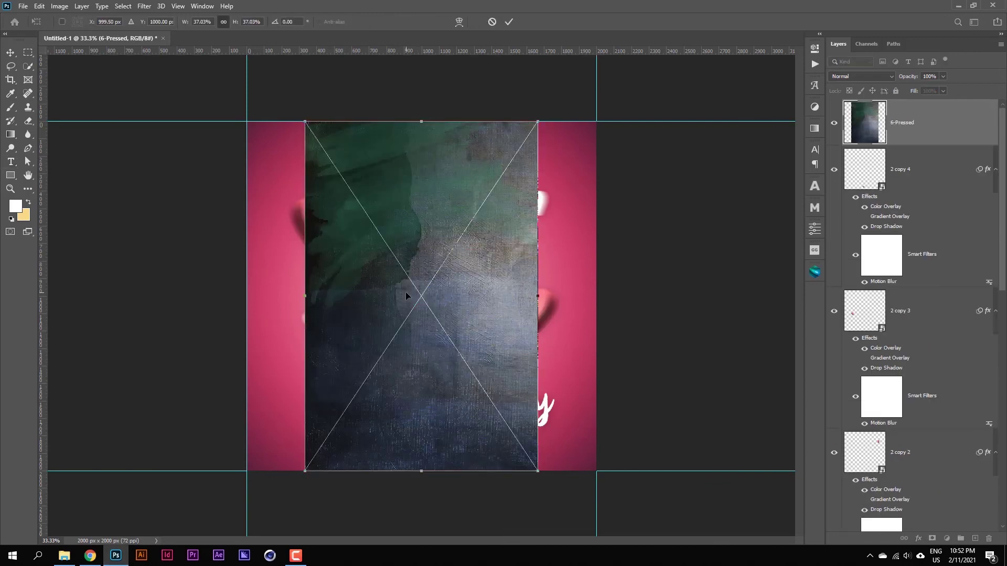
Step: Scale and reposition the placed 6-Pressed texture so it fills the whole canvas
left_click_drag(435, 330, 380, 327)
left_click_drag(479, 471, 692, 565)
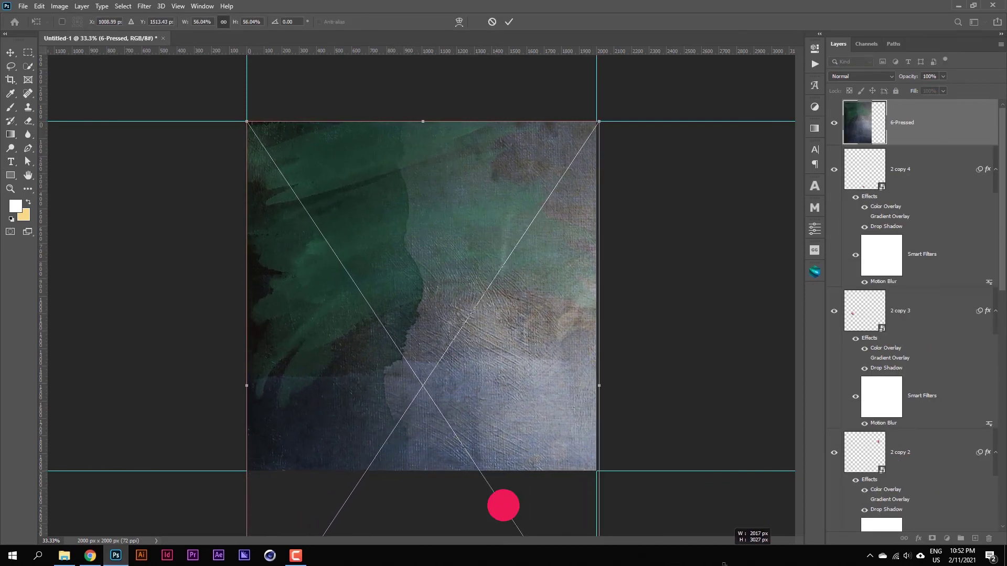
left_click_drag(485, 251, 483, 197)
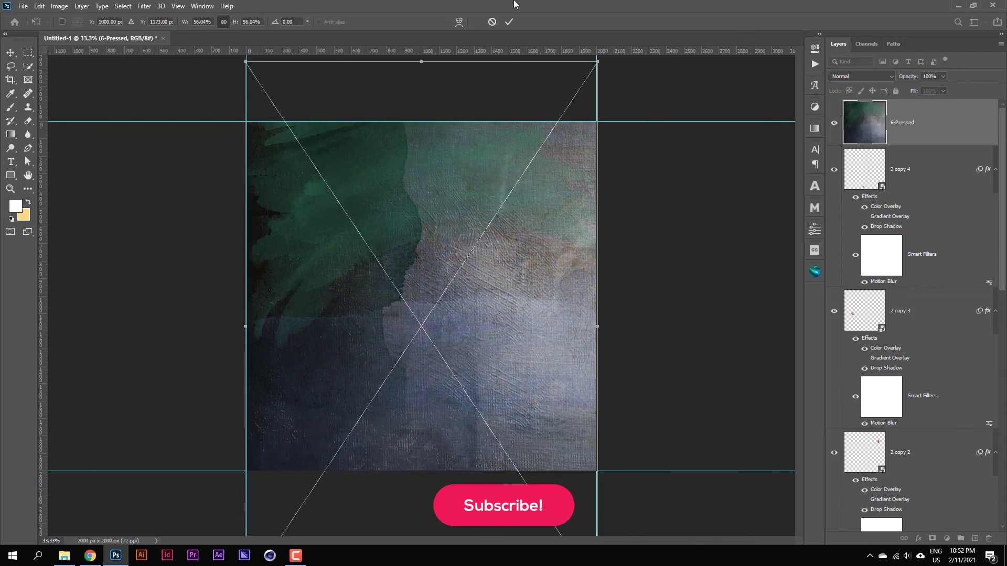
left_click(510, 21)
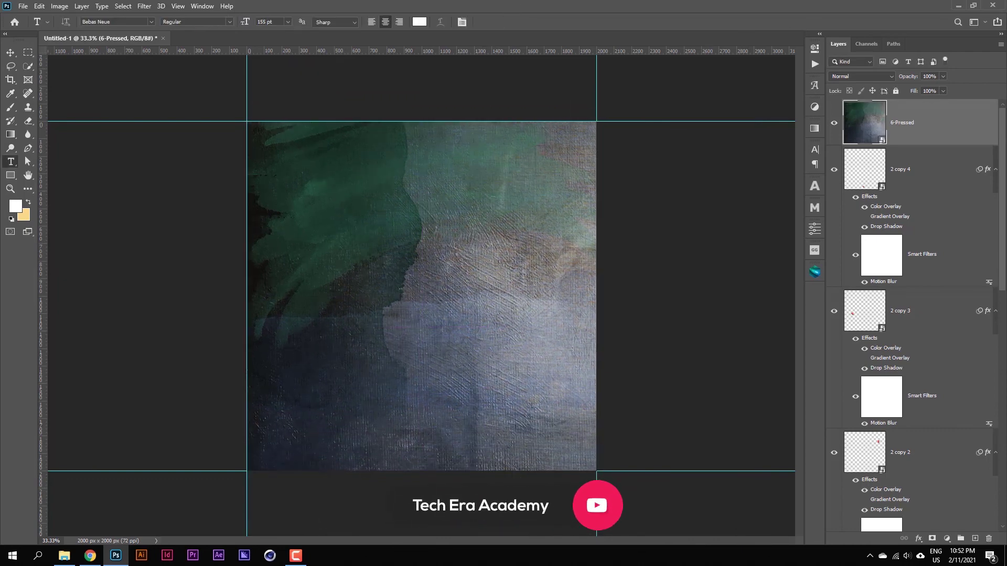
left_click(858, 80)
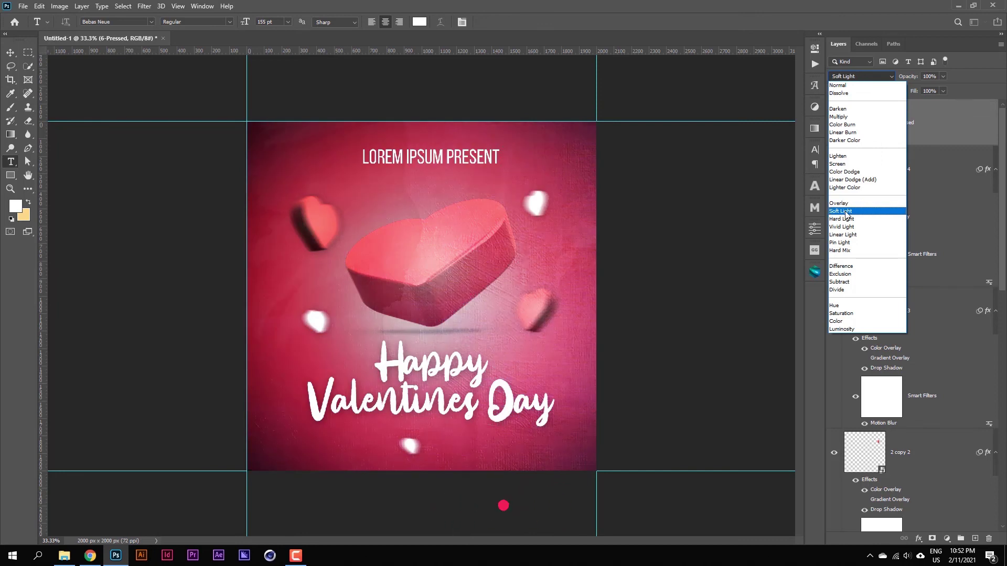
Step: Set the 6-Pressed layer to Soft Light blending with 43% fill
left_click(845, 212)
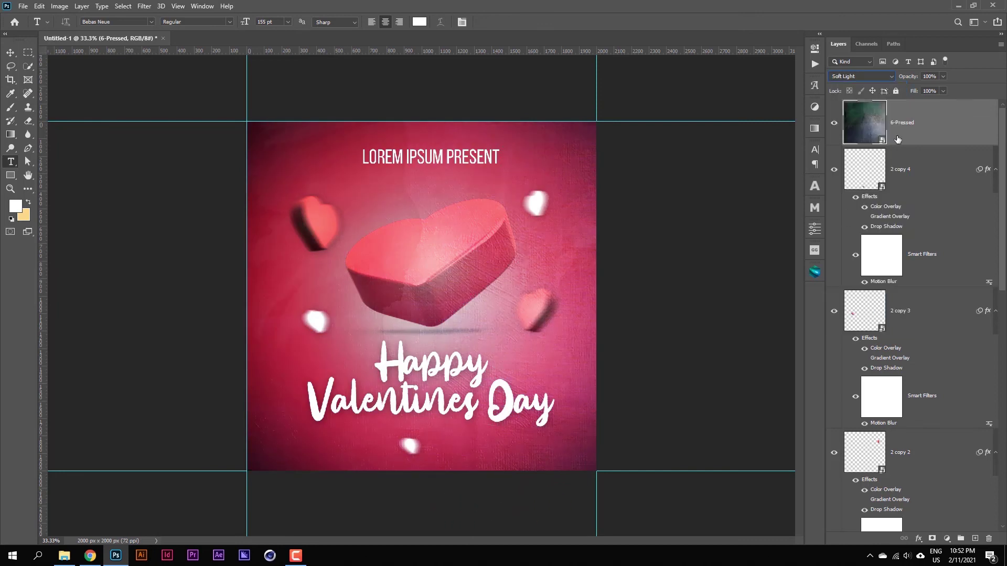
left_click(944, 90)
left_click_drag(930, 102, 928, 100)
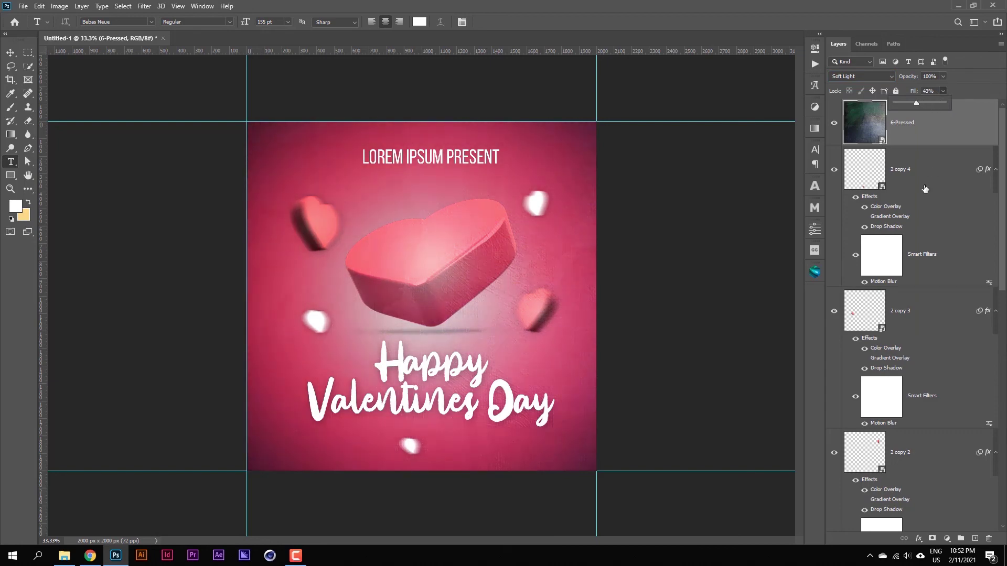
Step: Move the texture layer down the stack to sit just above the BG group
mouse_move(911, 131)
left_mouse_down()
mouse_move(909, 260)
mouse_move(930, 399)
left_mouse_up()
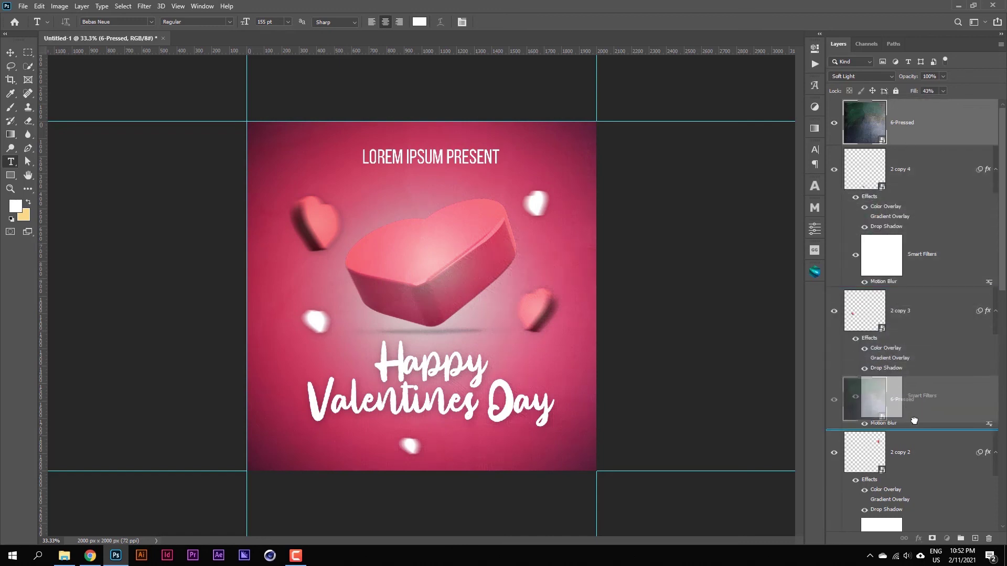
left_click_drag(912, 211, 904, 308)
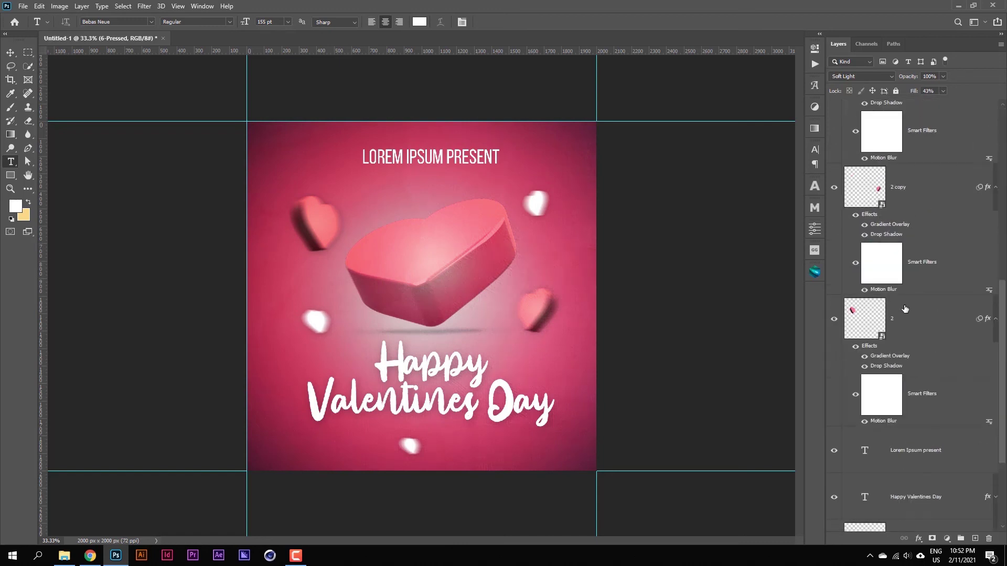
mouse_move(915, 157)
left_mouse_down()
mouse_move(930, 516)
mouse_move(934, 445)
left_mouse_up()
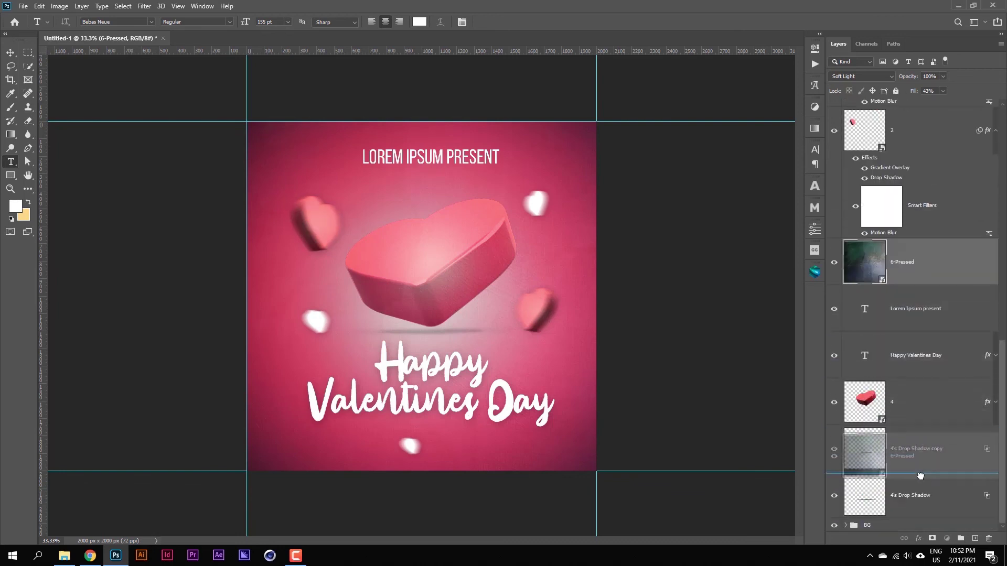
left_click_drag(920, 511, 922, 515)
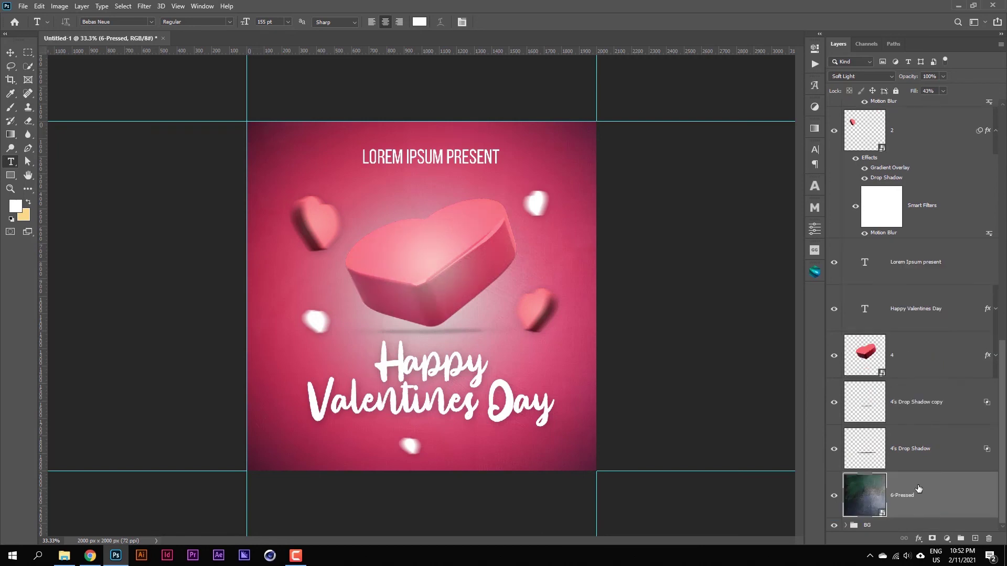